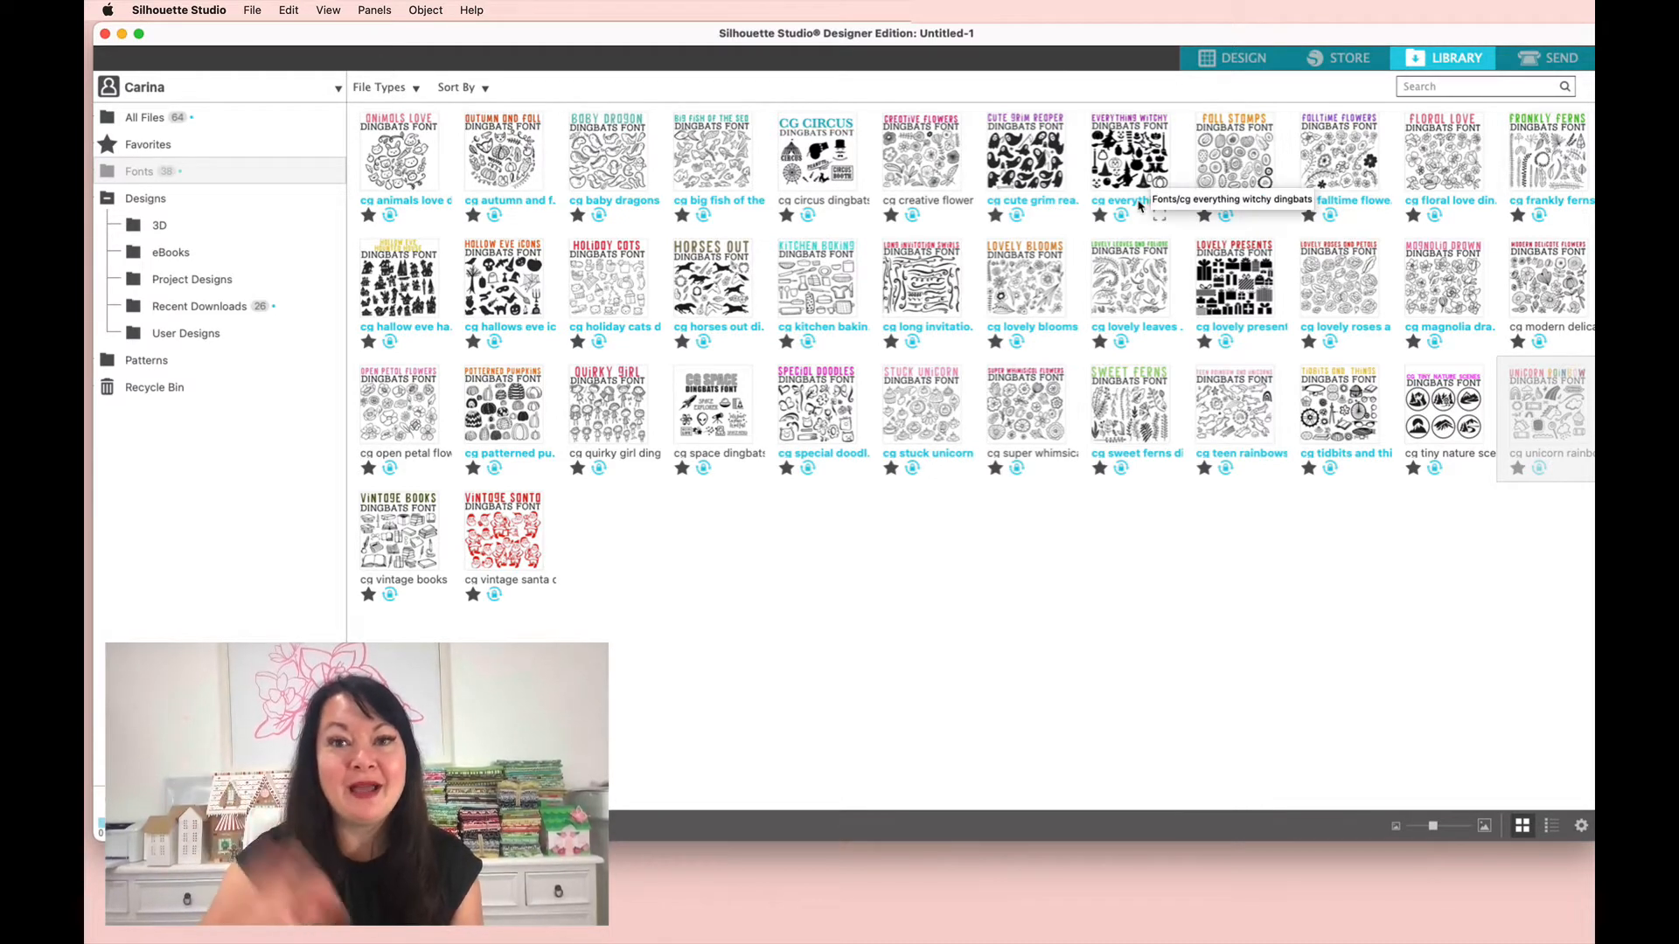
Step: Load the Cute Grim Reaper dingbats font from the library and enter the text "dkfdjalkjflkj" on the page
click(995, 141)
double_click(995, 142)
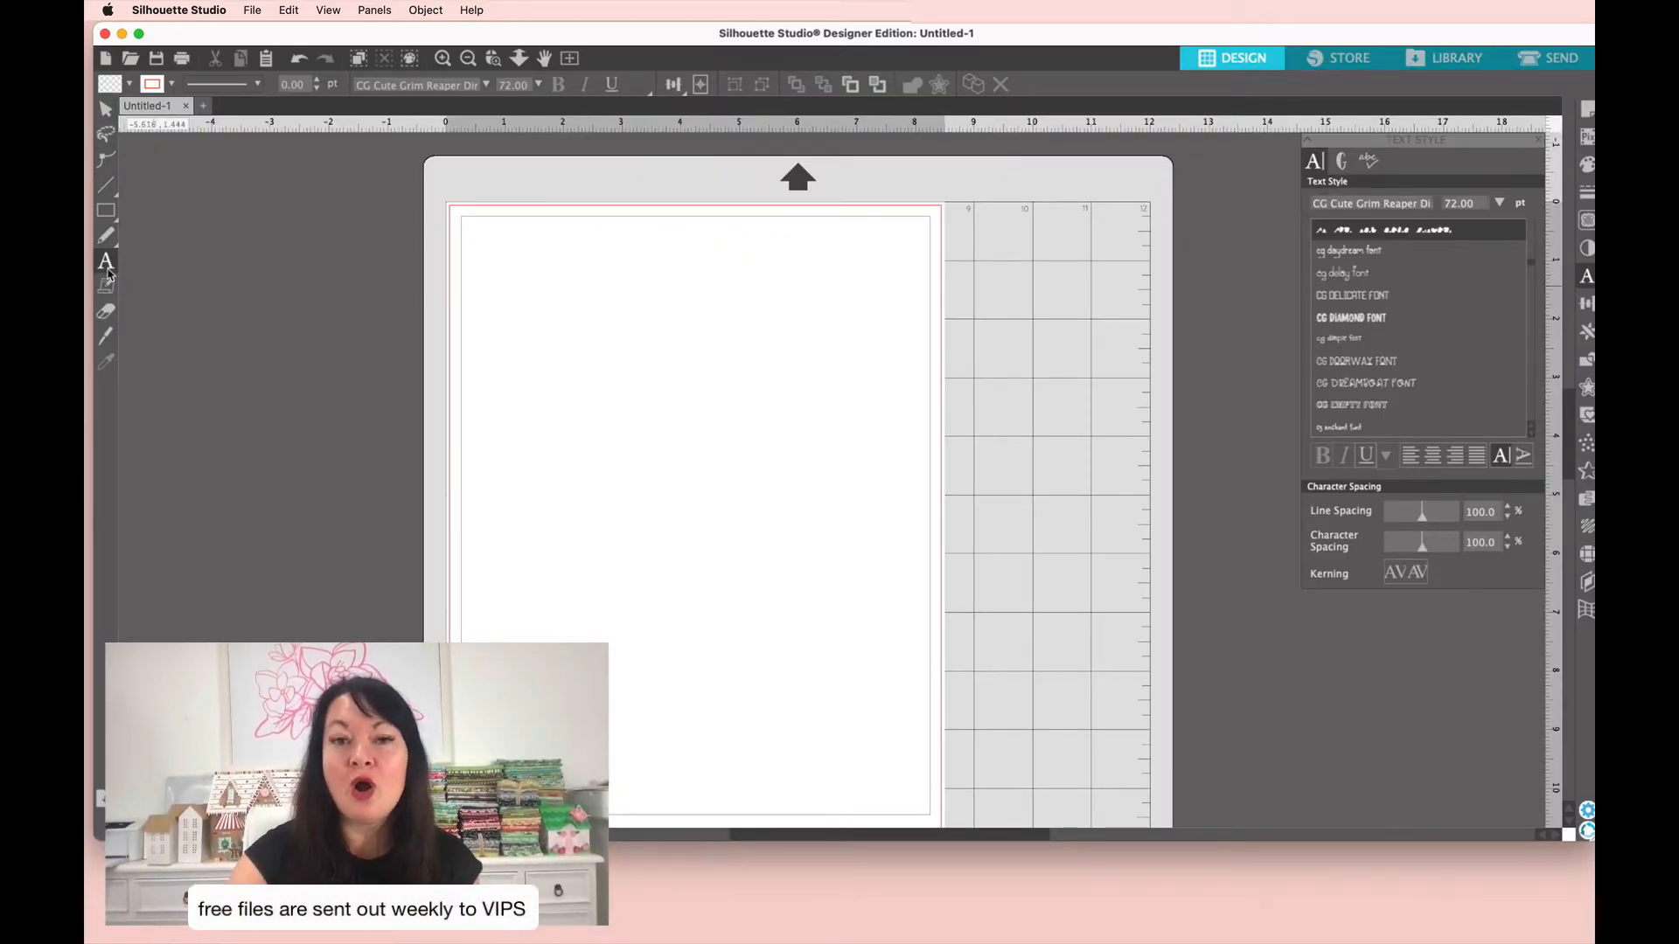
click(610, 354)
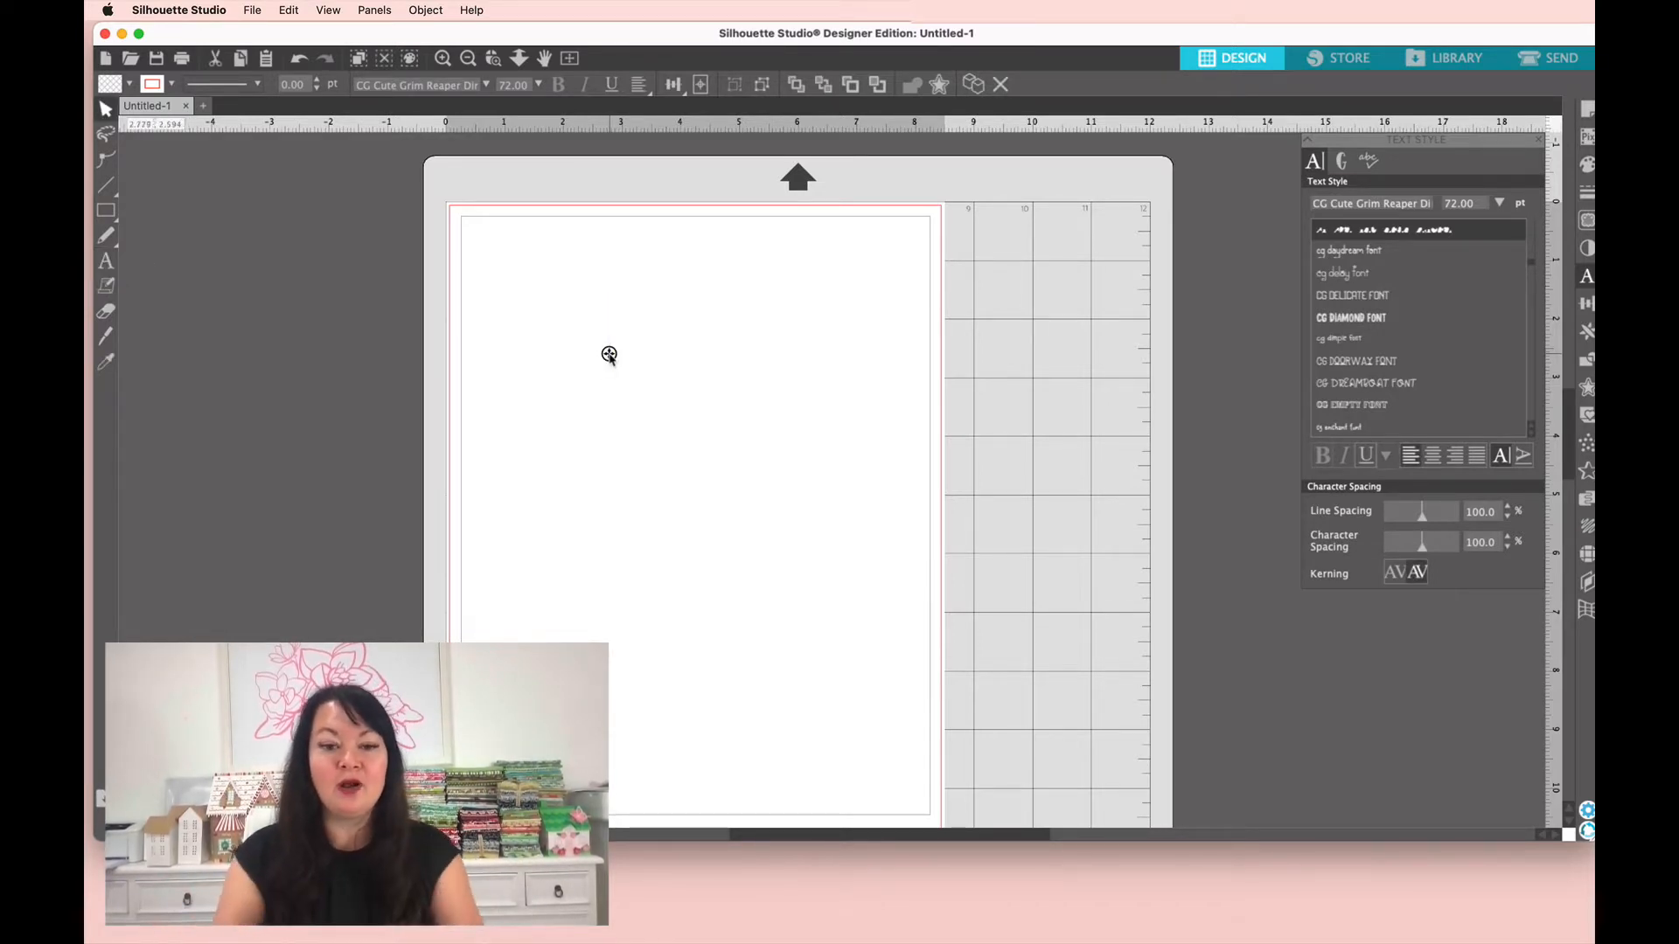
text(dkfdjalkjflkj)
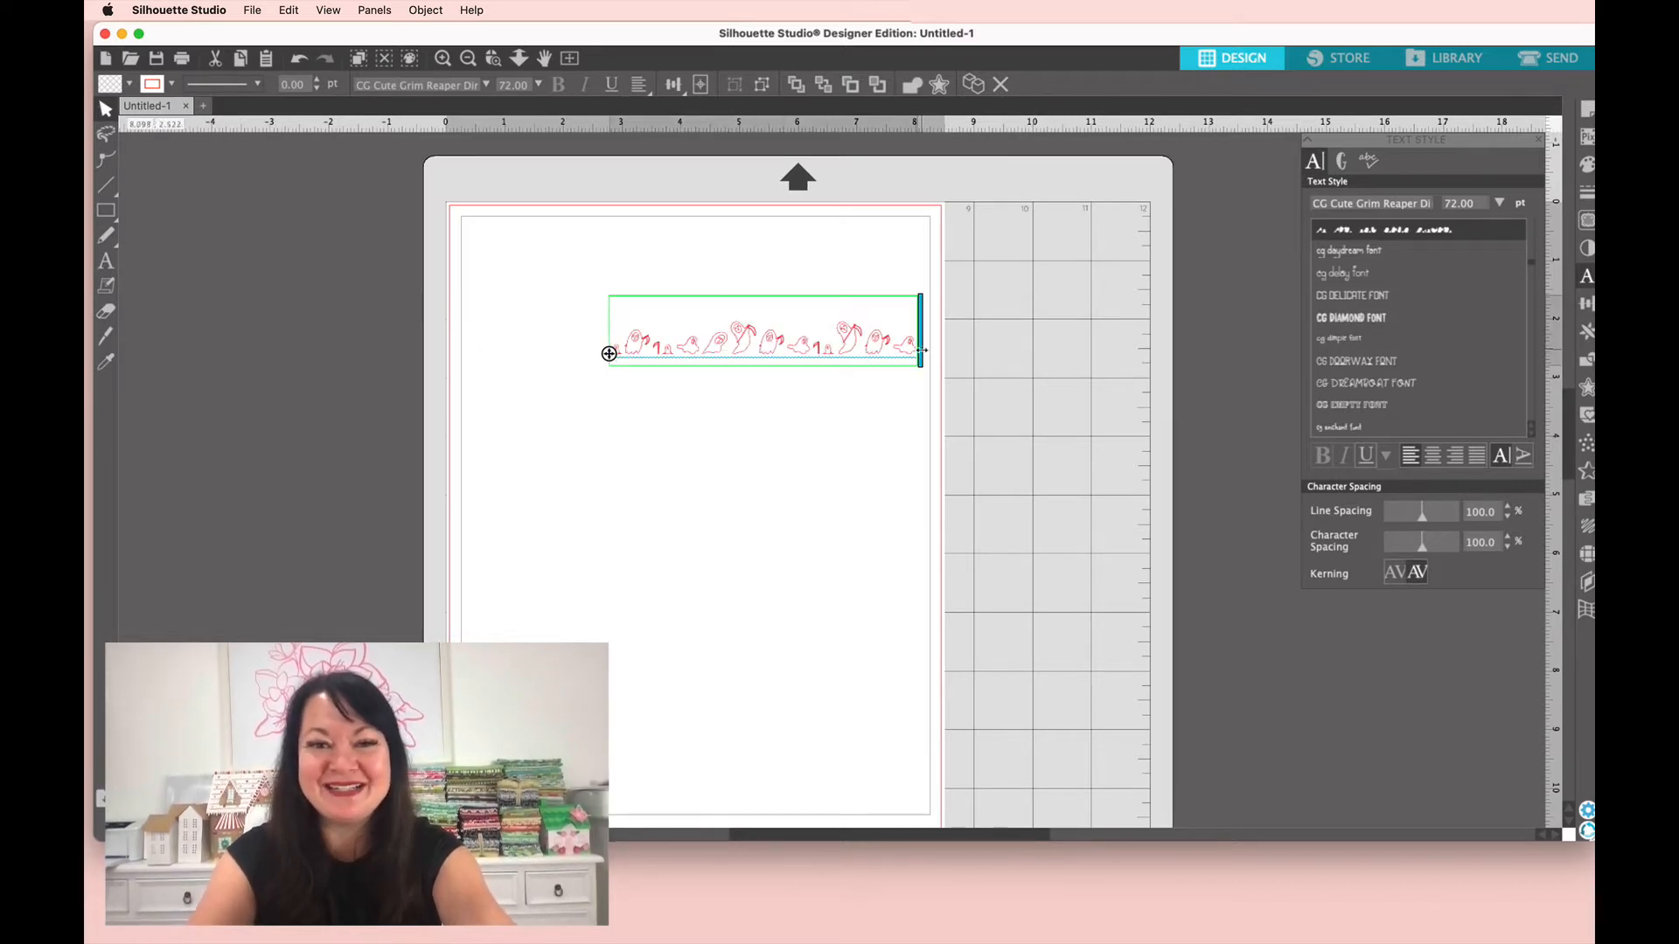
click(840, 423)
Step: Enlarge the dingbat line to about 14.2 in wide and position it across the upper half of the page
drag(816, 349, 684, 350)
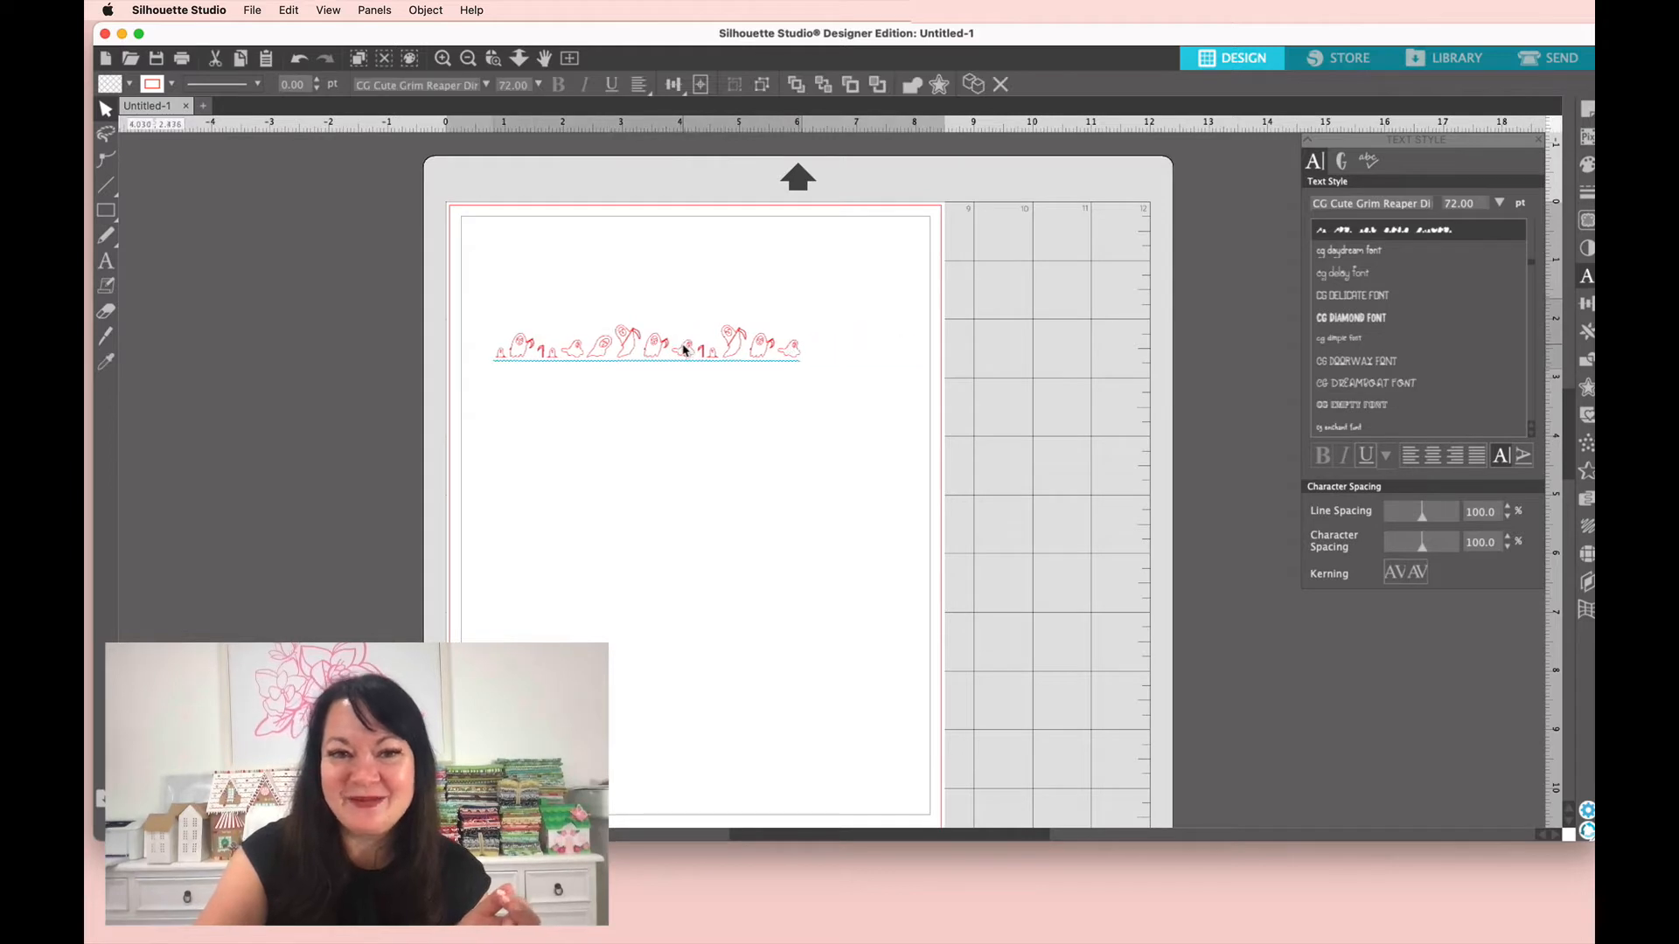
click(781, 352)
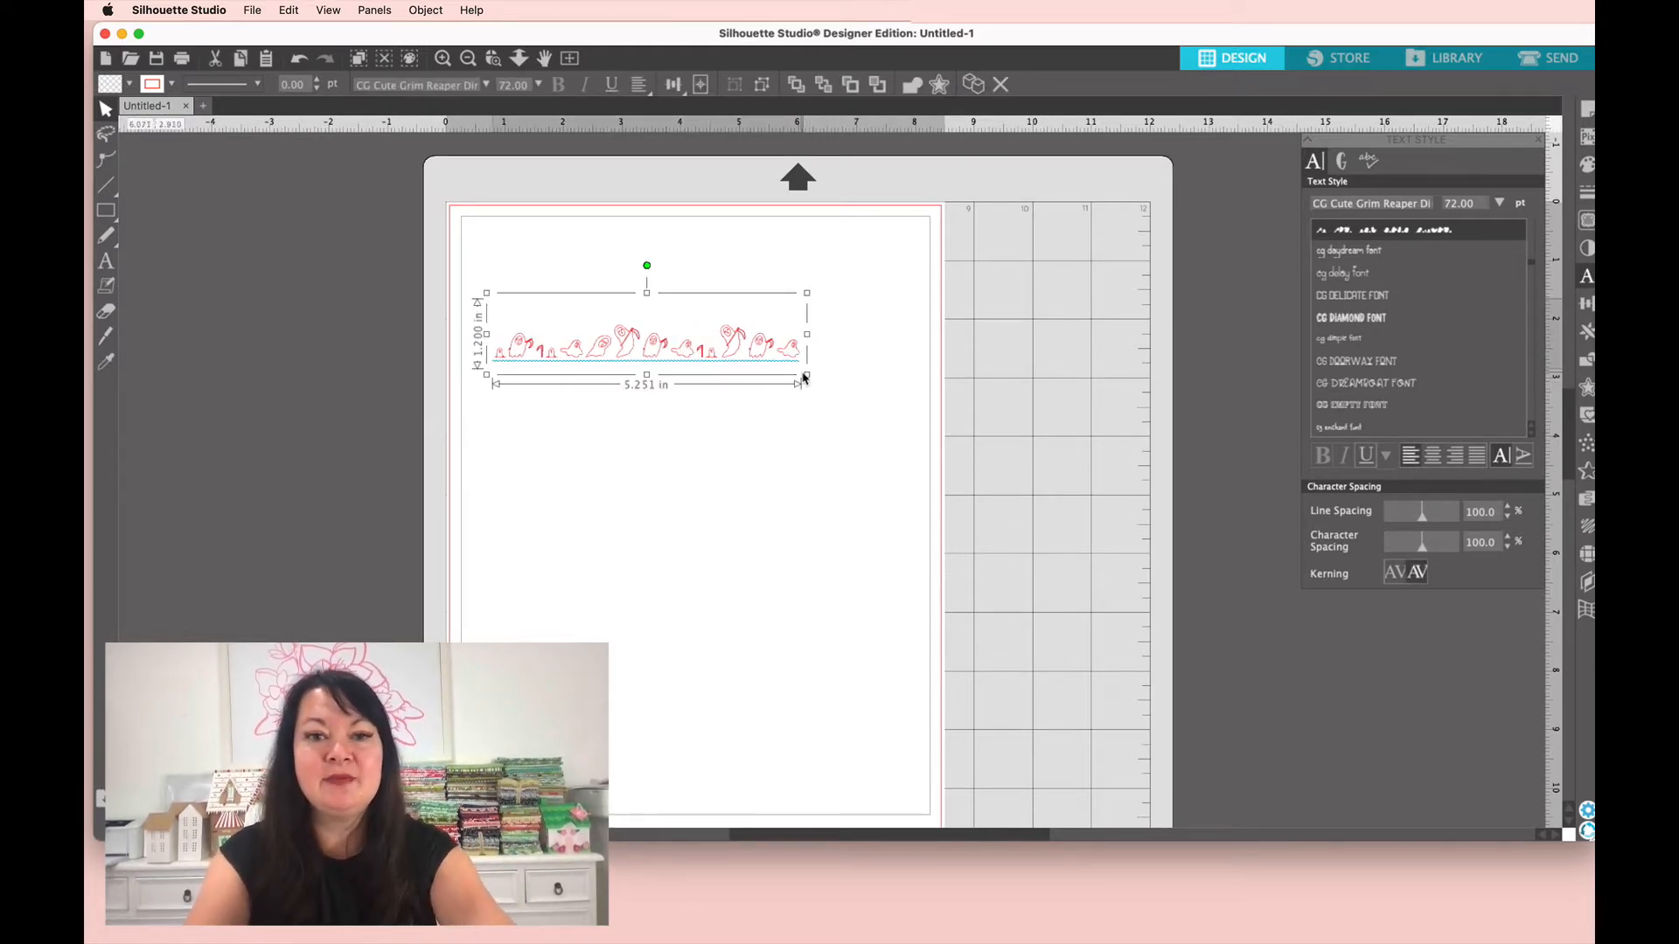
drag(805, 377, 1319, 570)
drag(1095, 451, 844, 421)
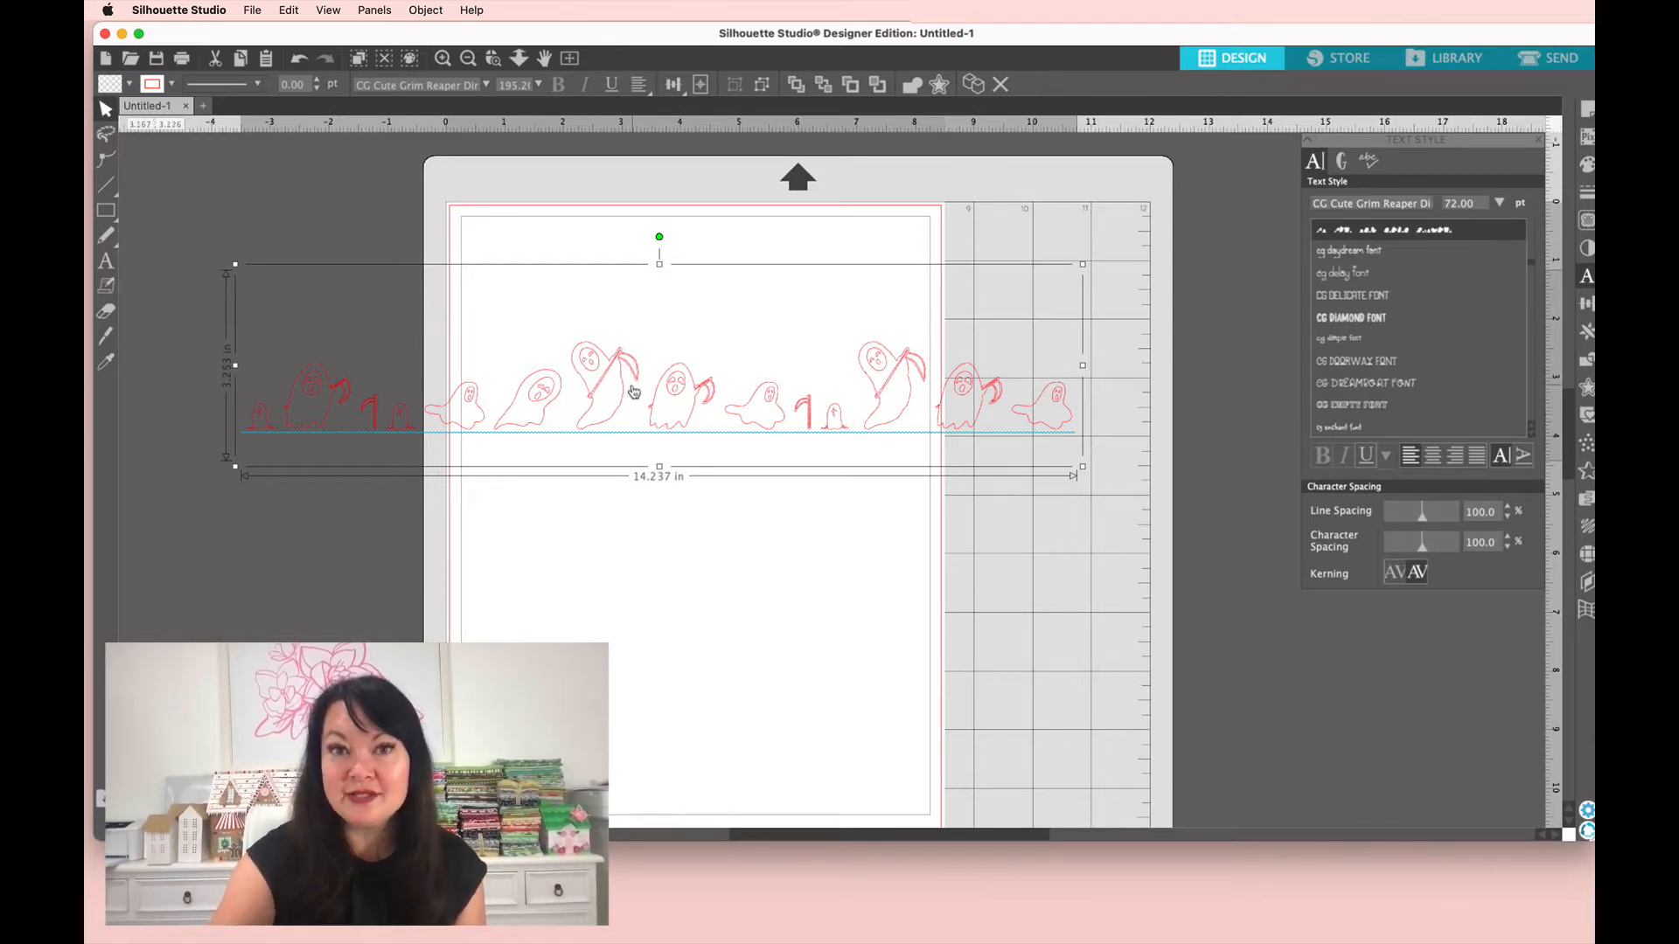
Step: Switch to Adobe Illustrator to examine the Cute Grim Reaper dingbats sheet, and minimize its window
mouse_move(970, 943)
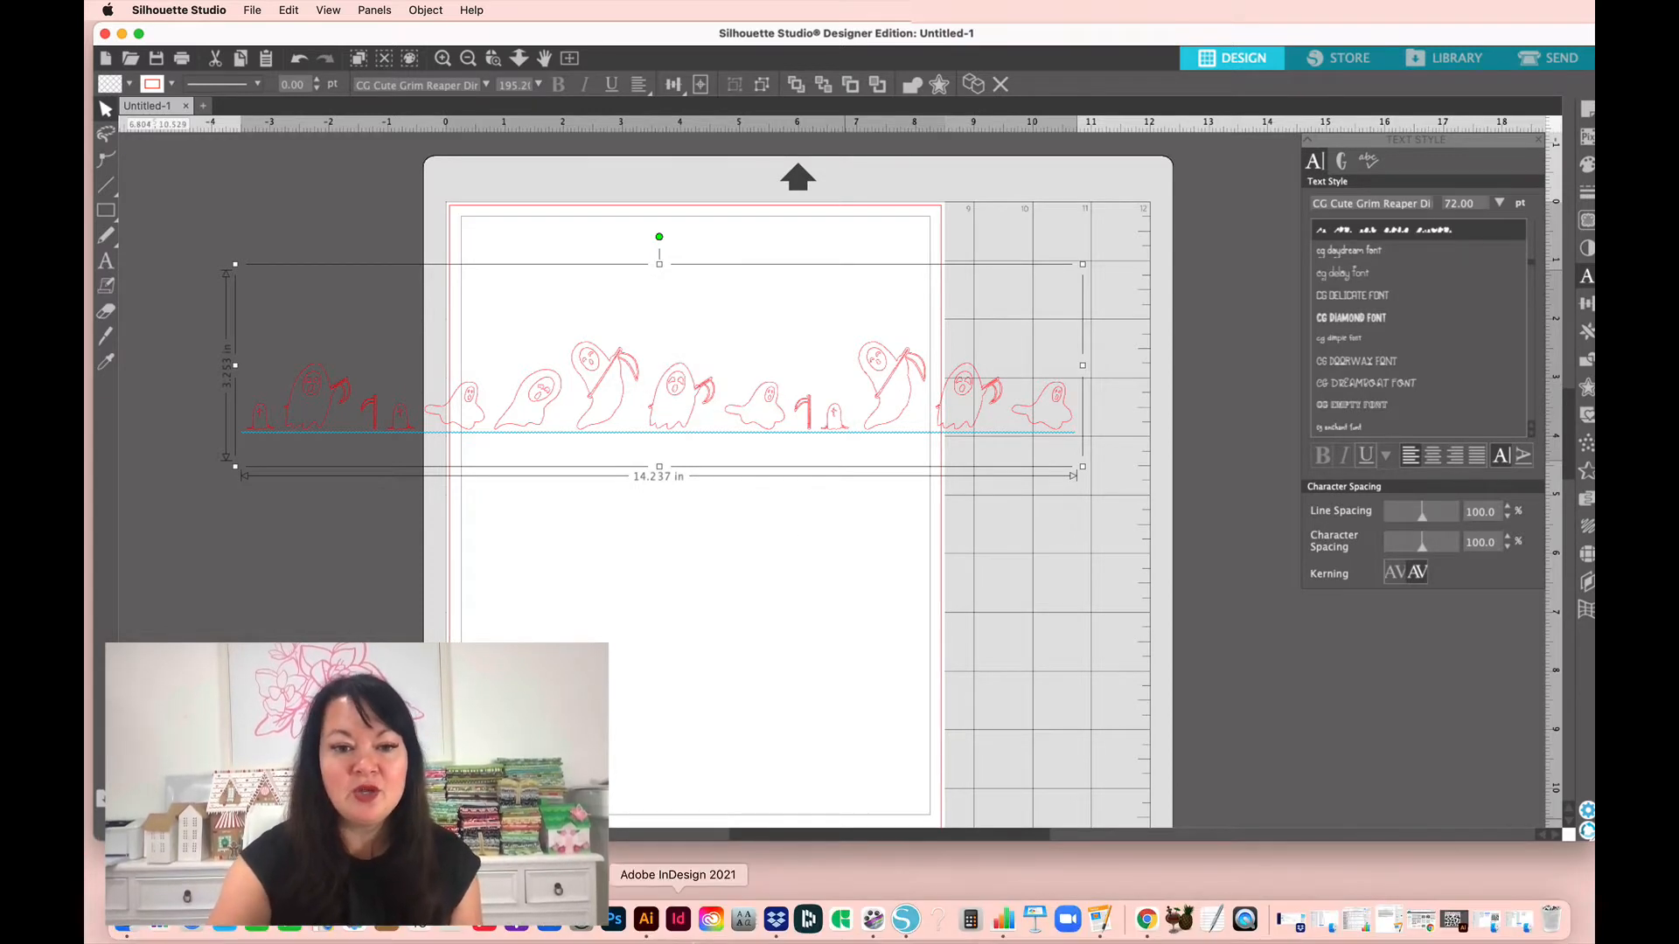
click(669, 932)
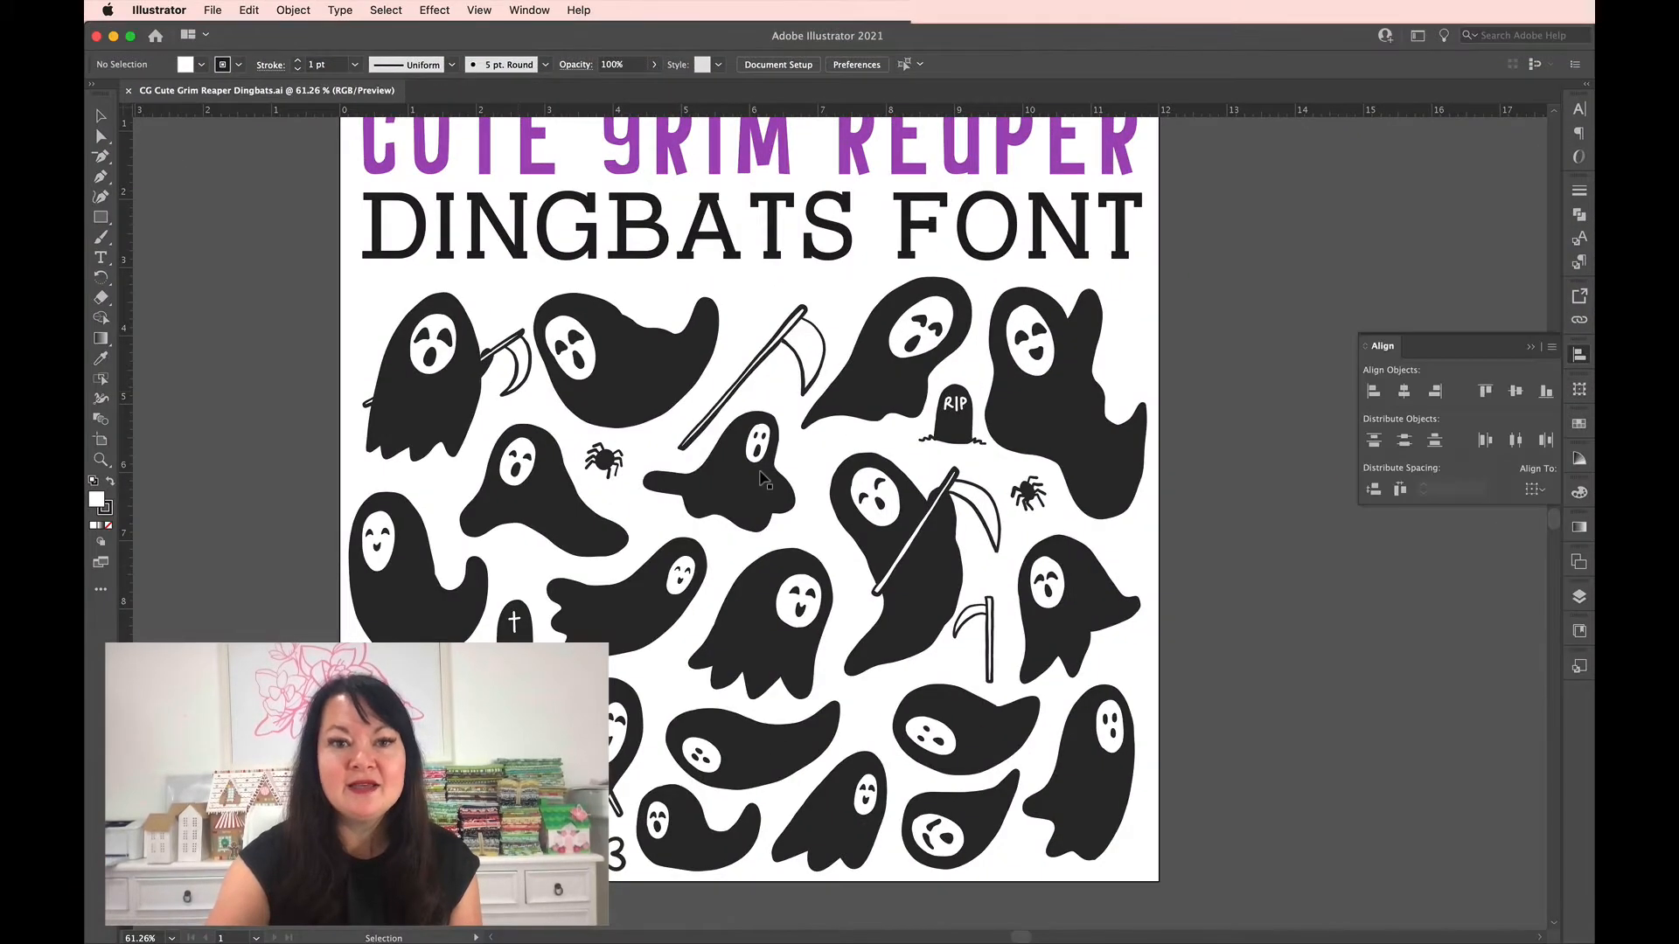
scroll(763, 478, up, 1)
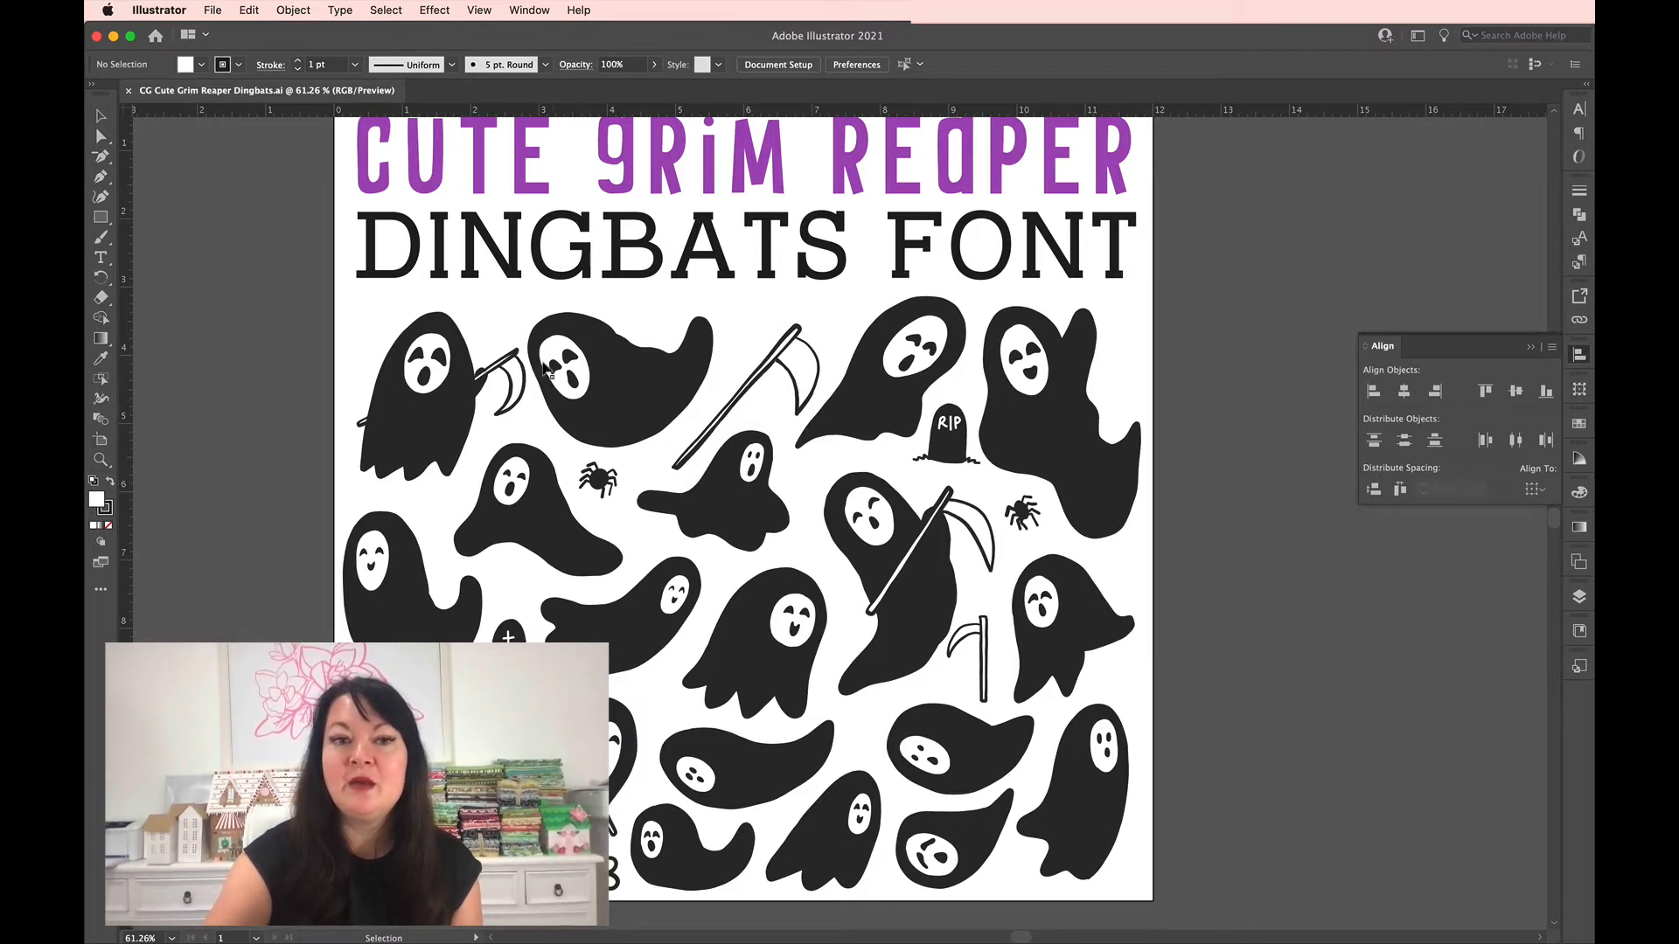
click(113, 37)
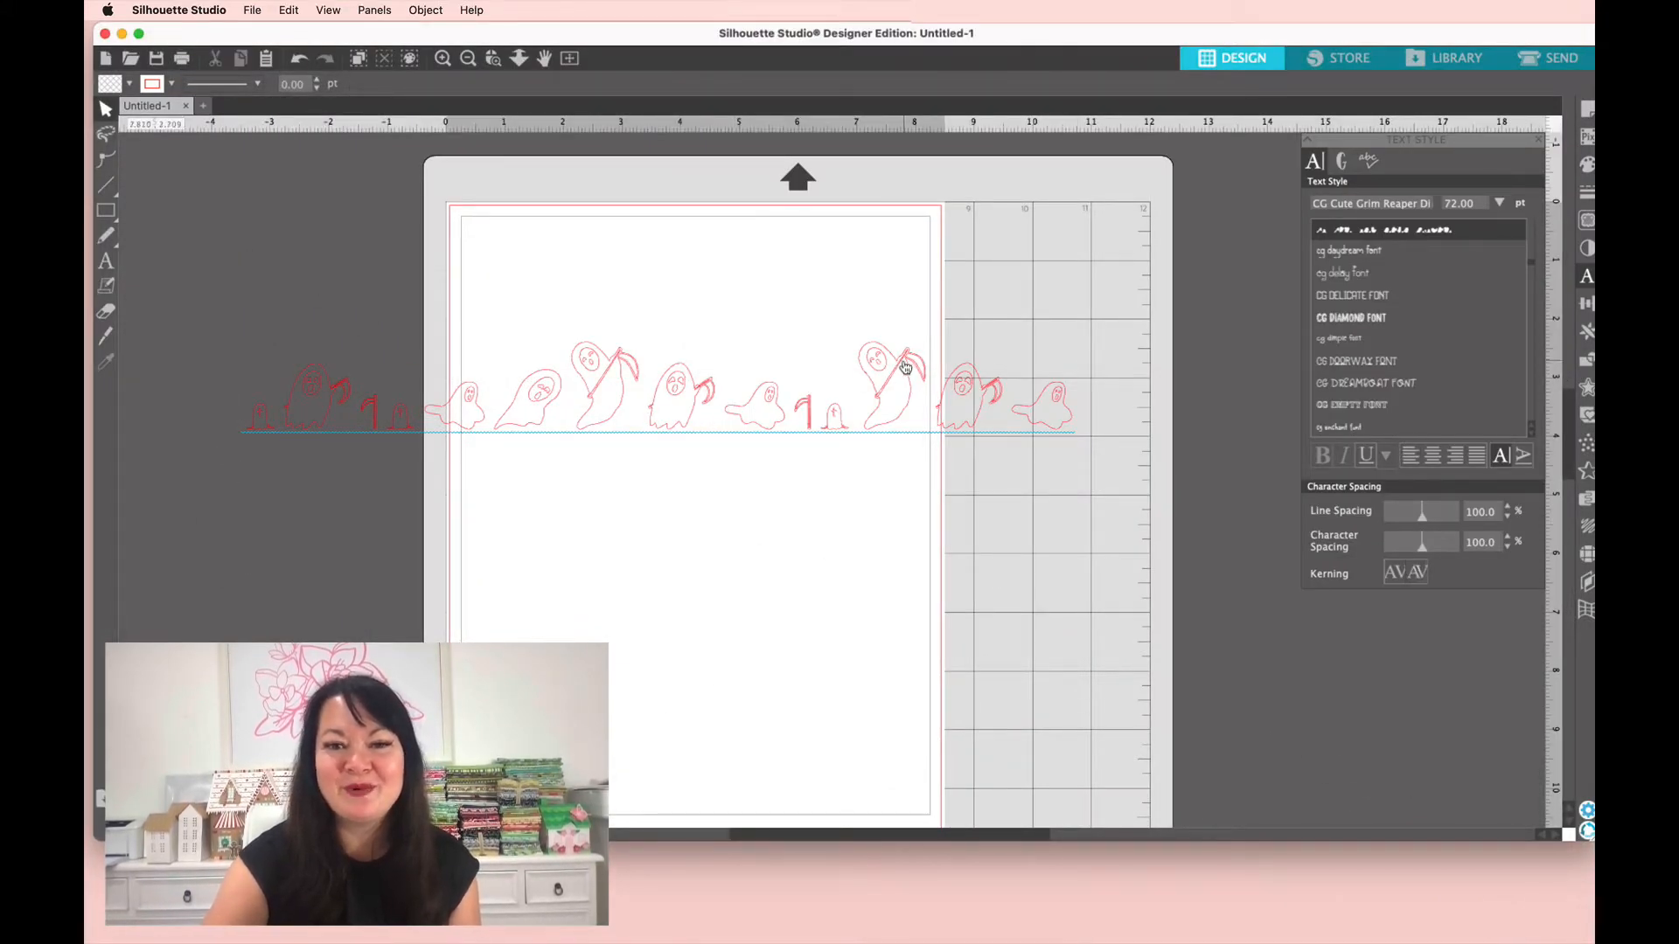
Step: Move the dingbat line left so its end sits on the page and append "lfkhkjg" to the text
drag(905, 365, 671, 354)
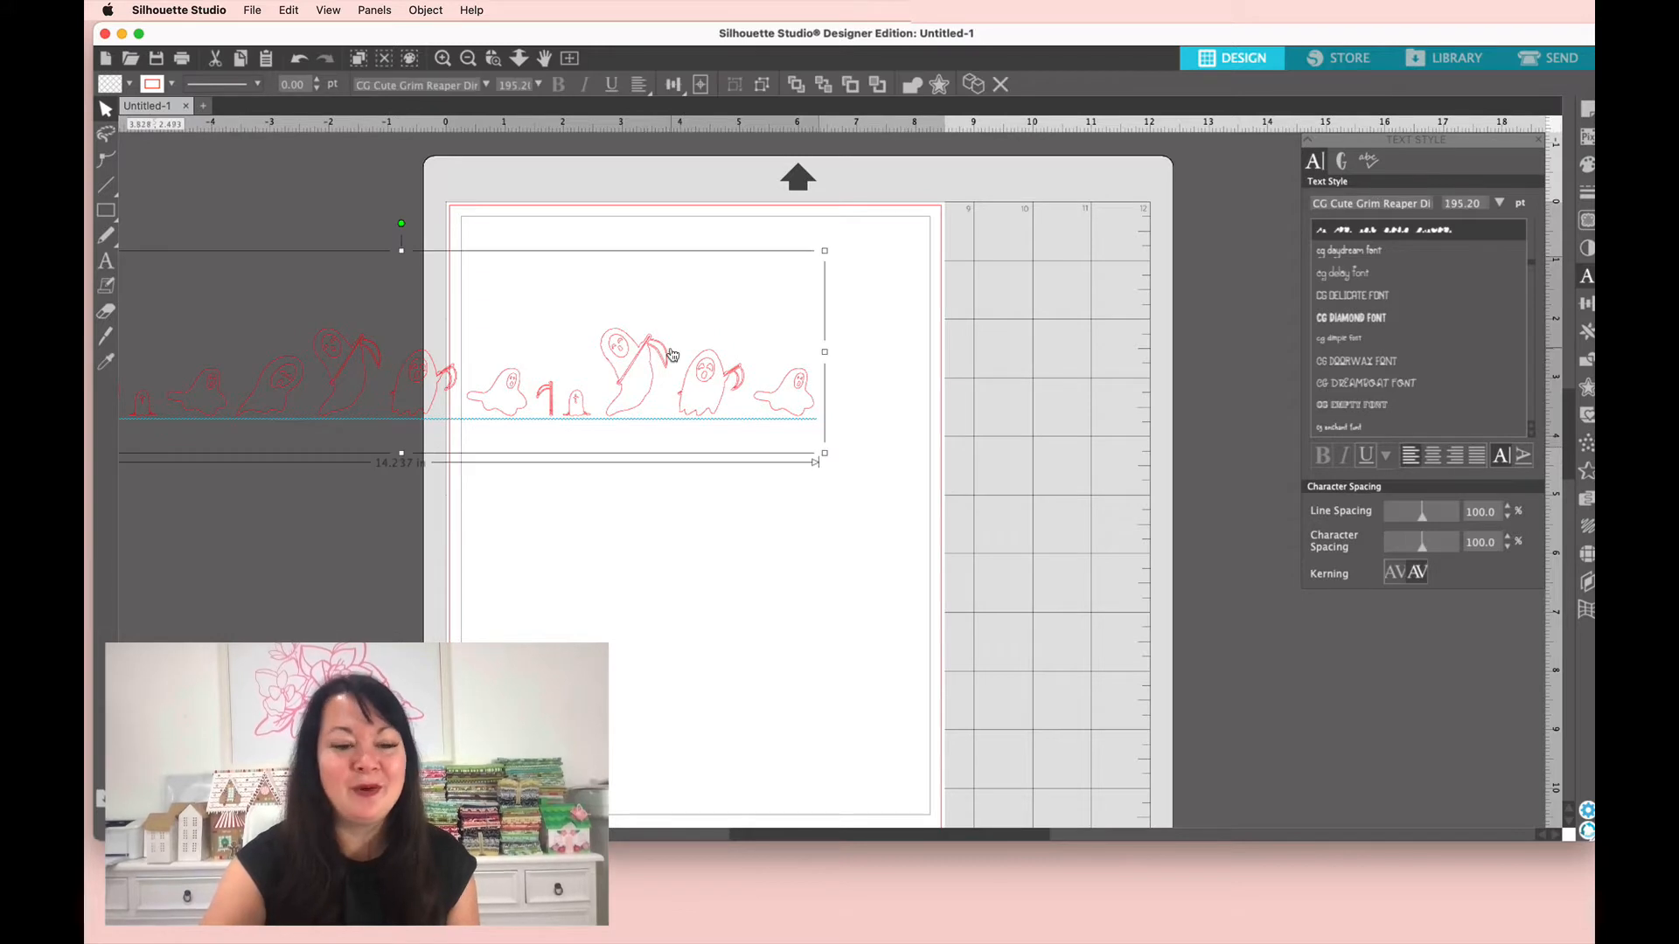
click(105, 262)
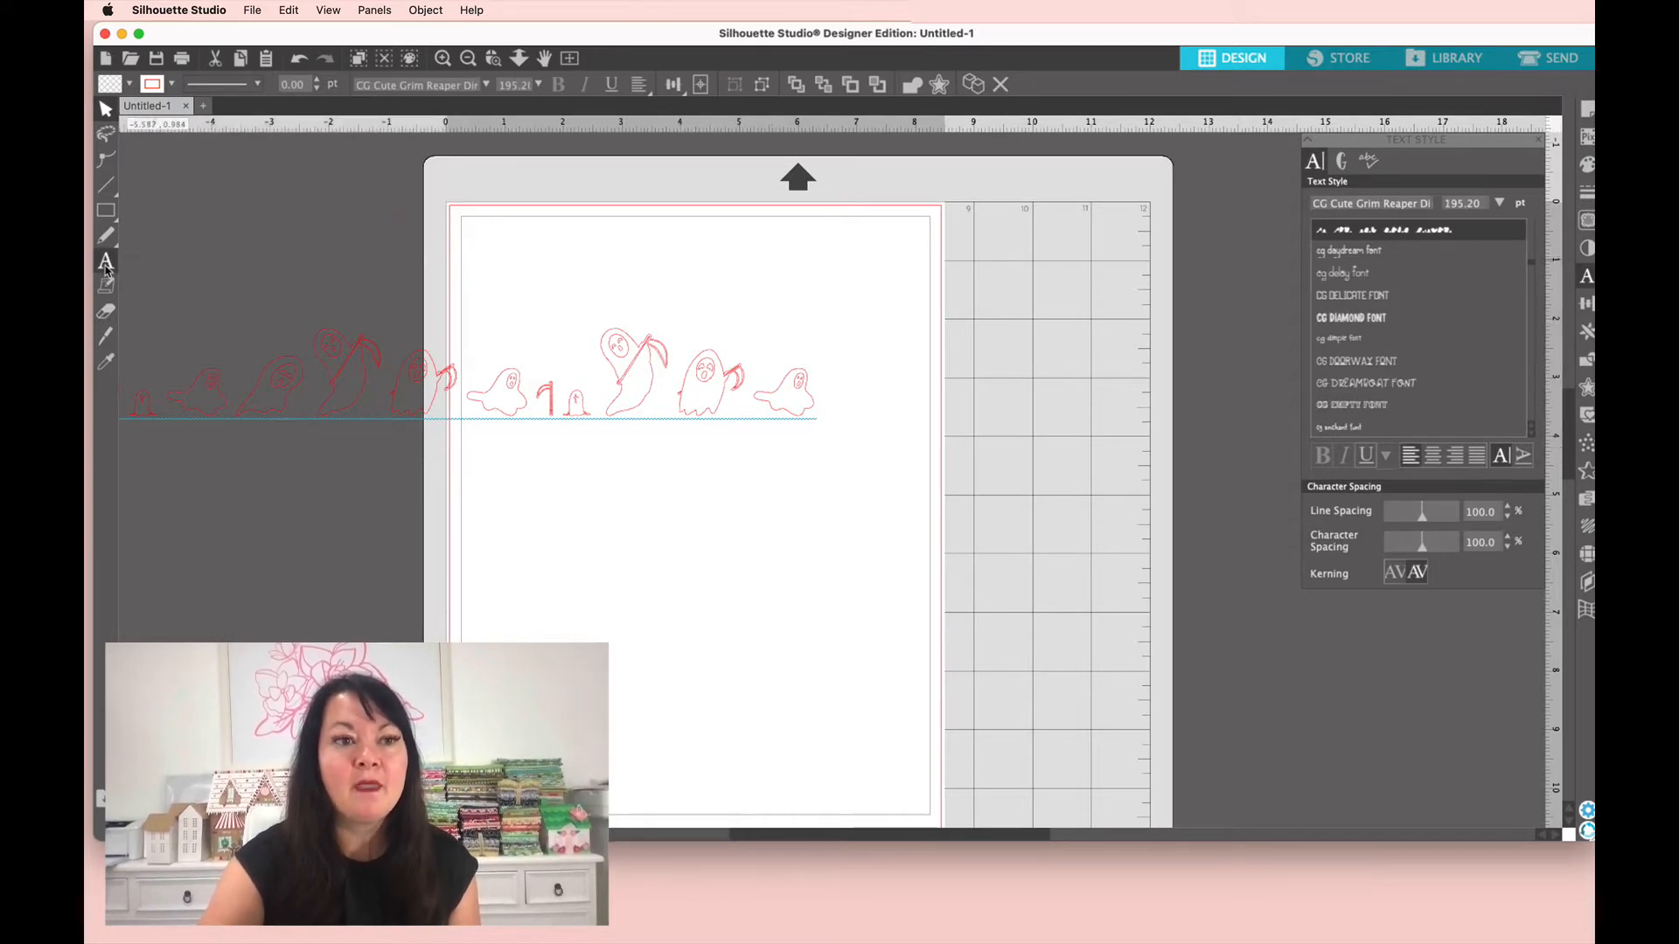
click(637, 387)
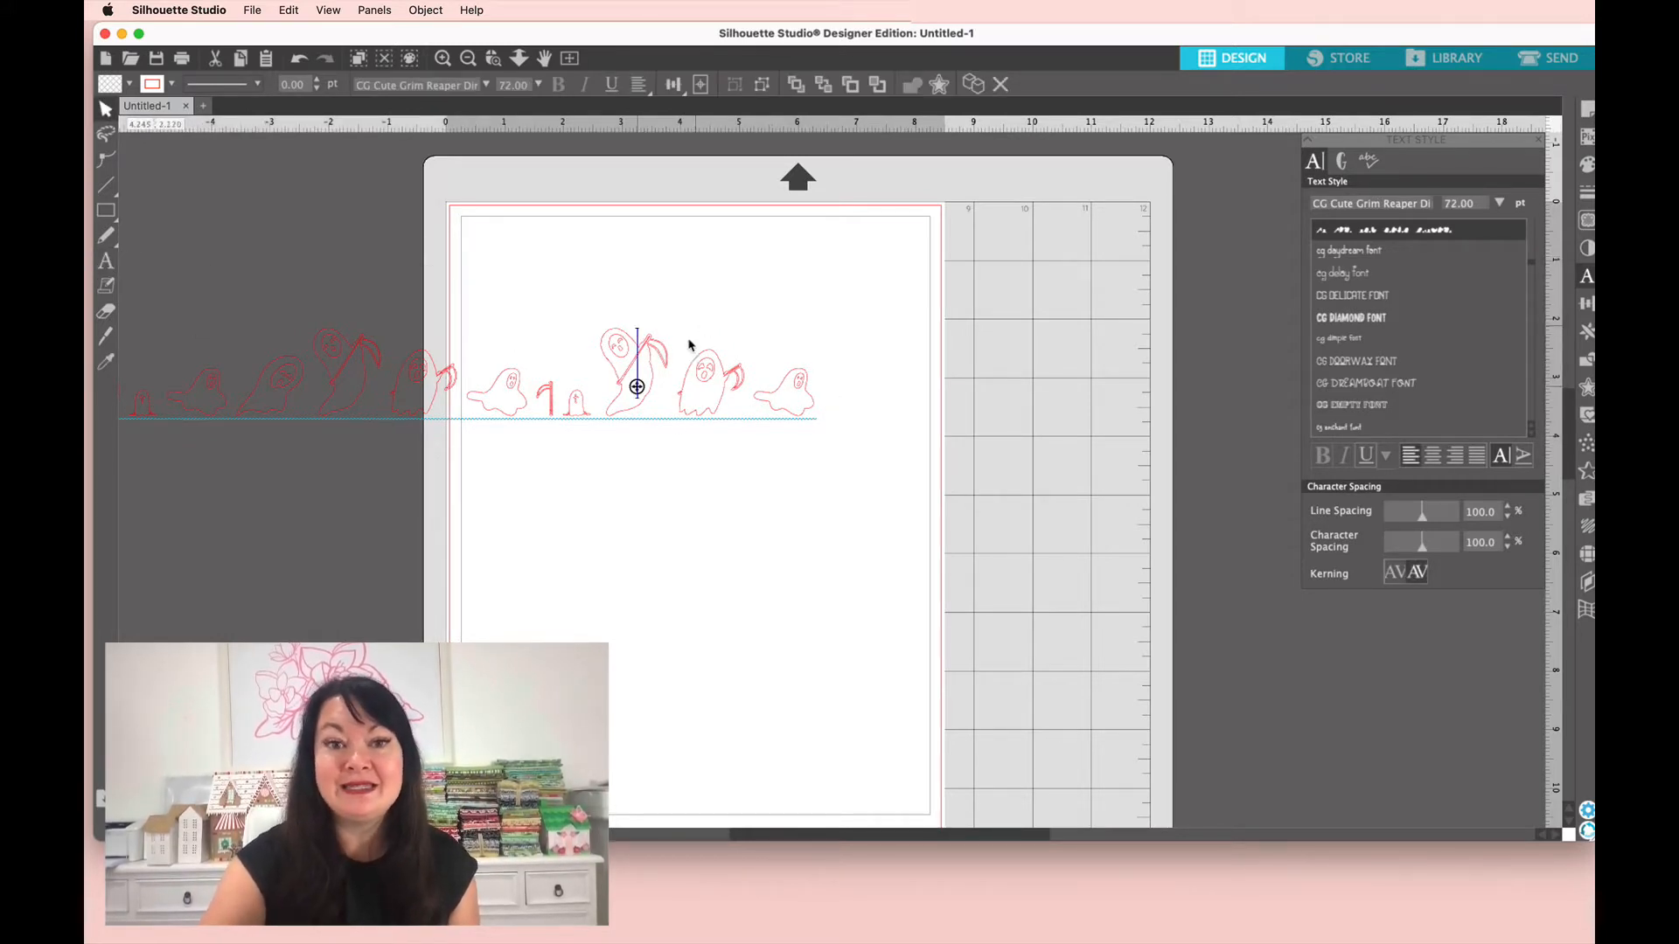
click(731, 388)
click(731, 388)
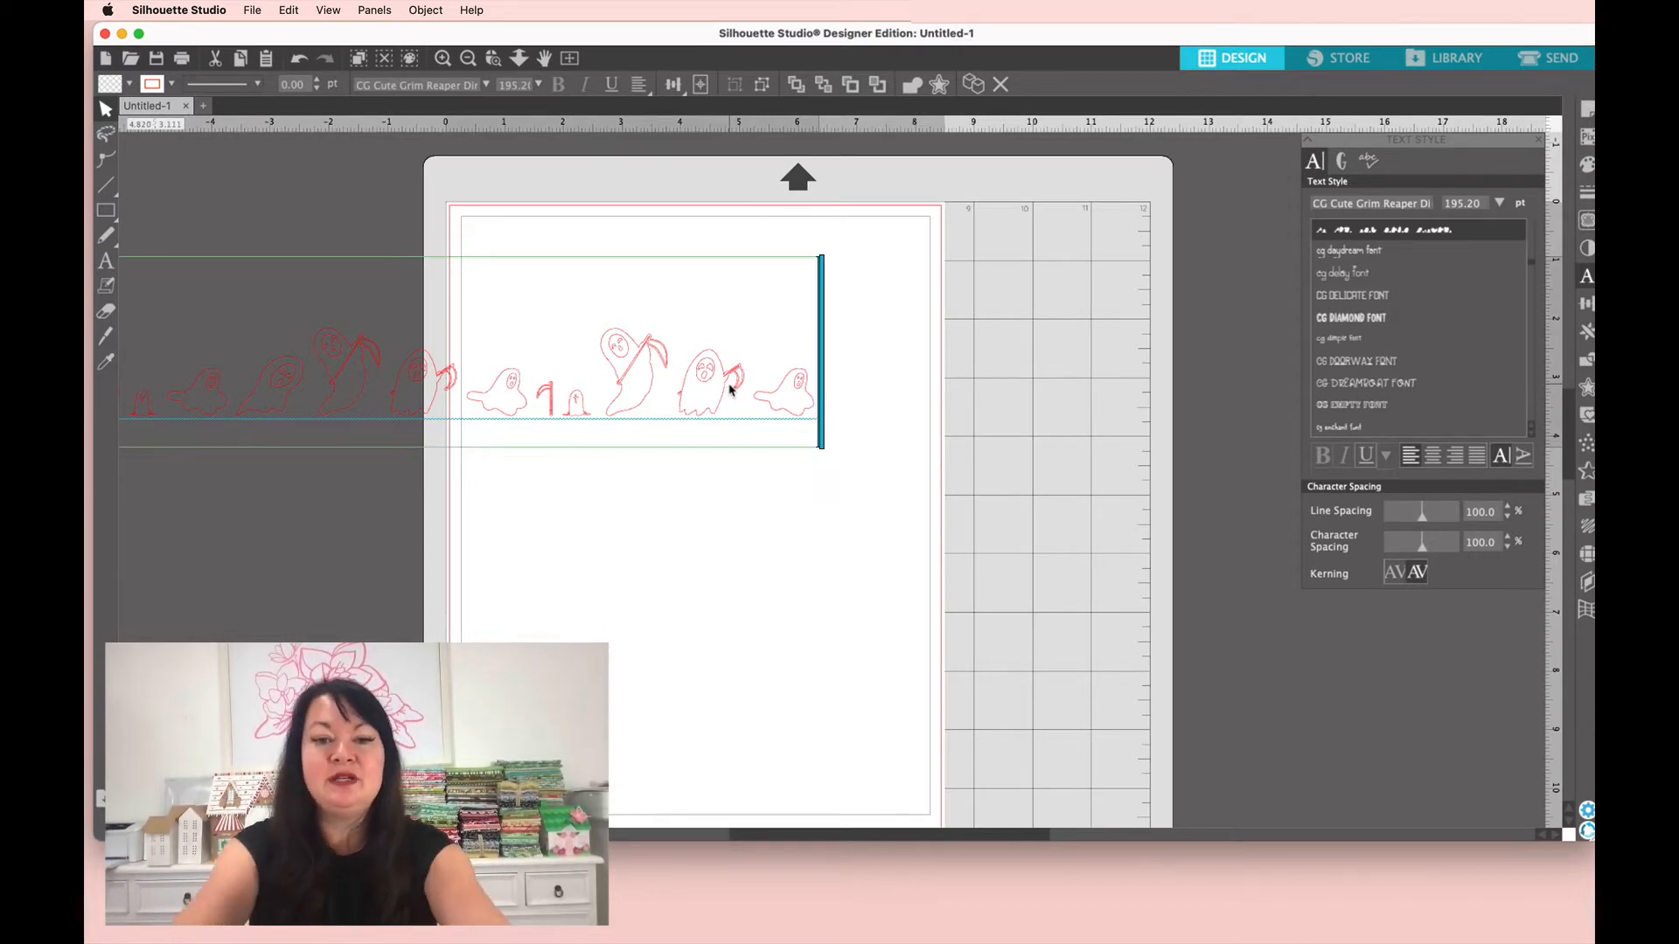
text(lfkhk)
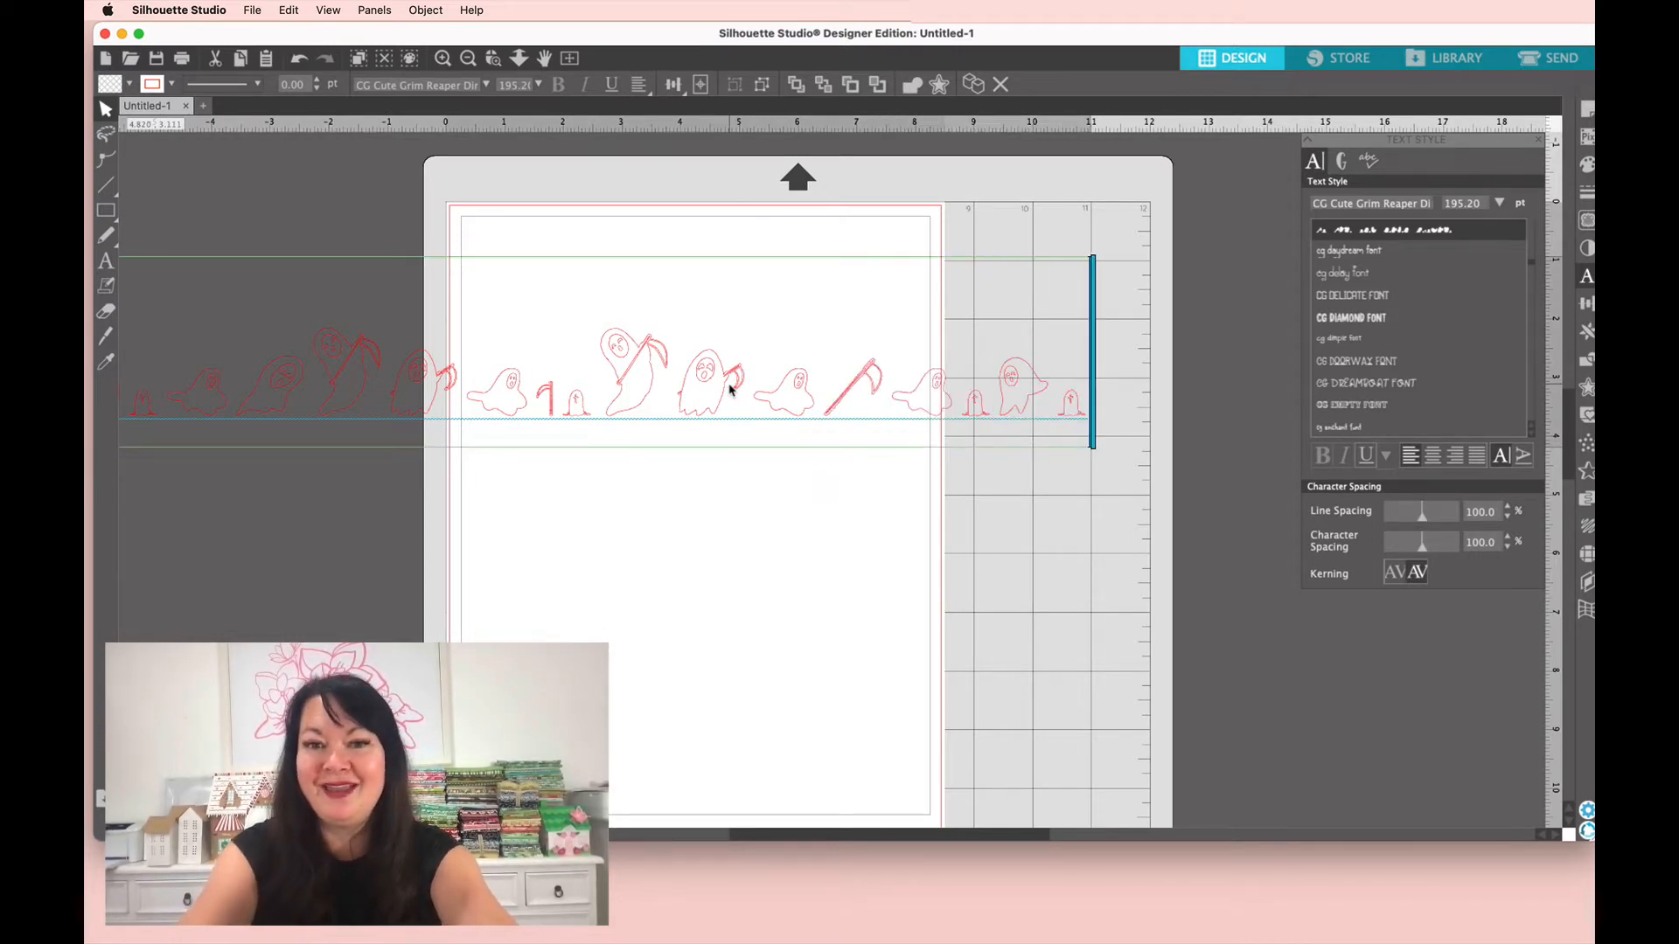
text(jg)
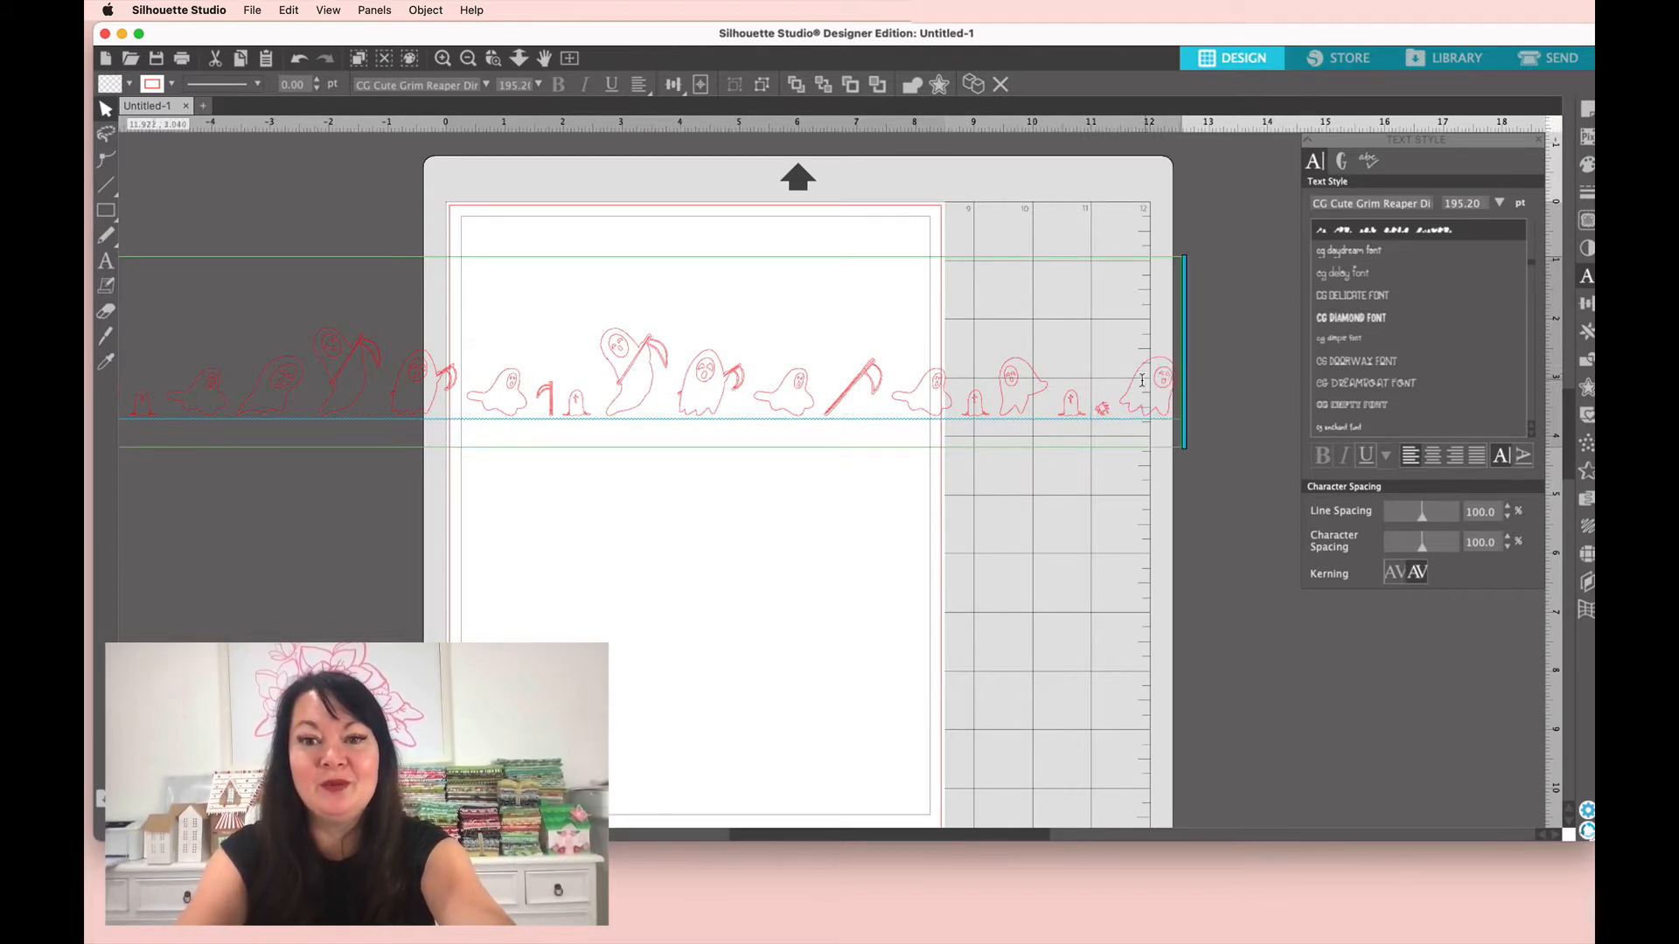
Step: Delete the run of dingbat characters between the small scythe and the last ghost
drag(1116, 384, 691, 389)
drag(587, 393, 587, 393)
key(BackSpace)
key(BackSpace)
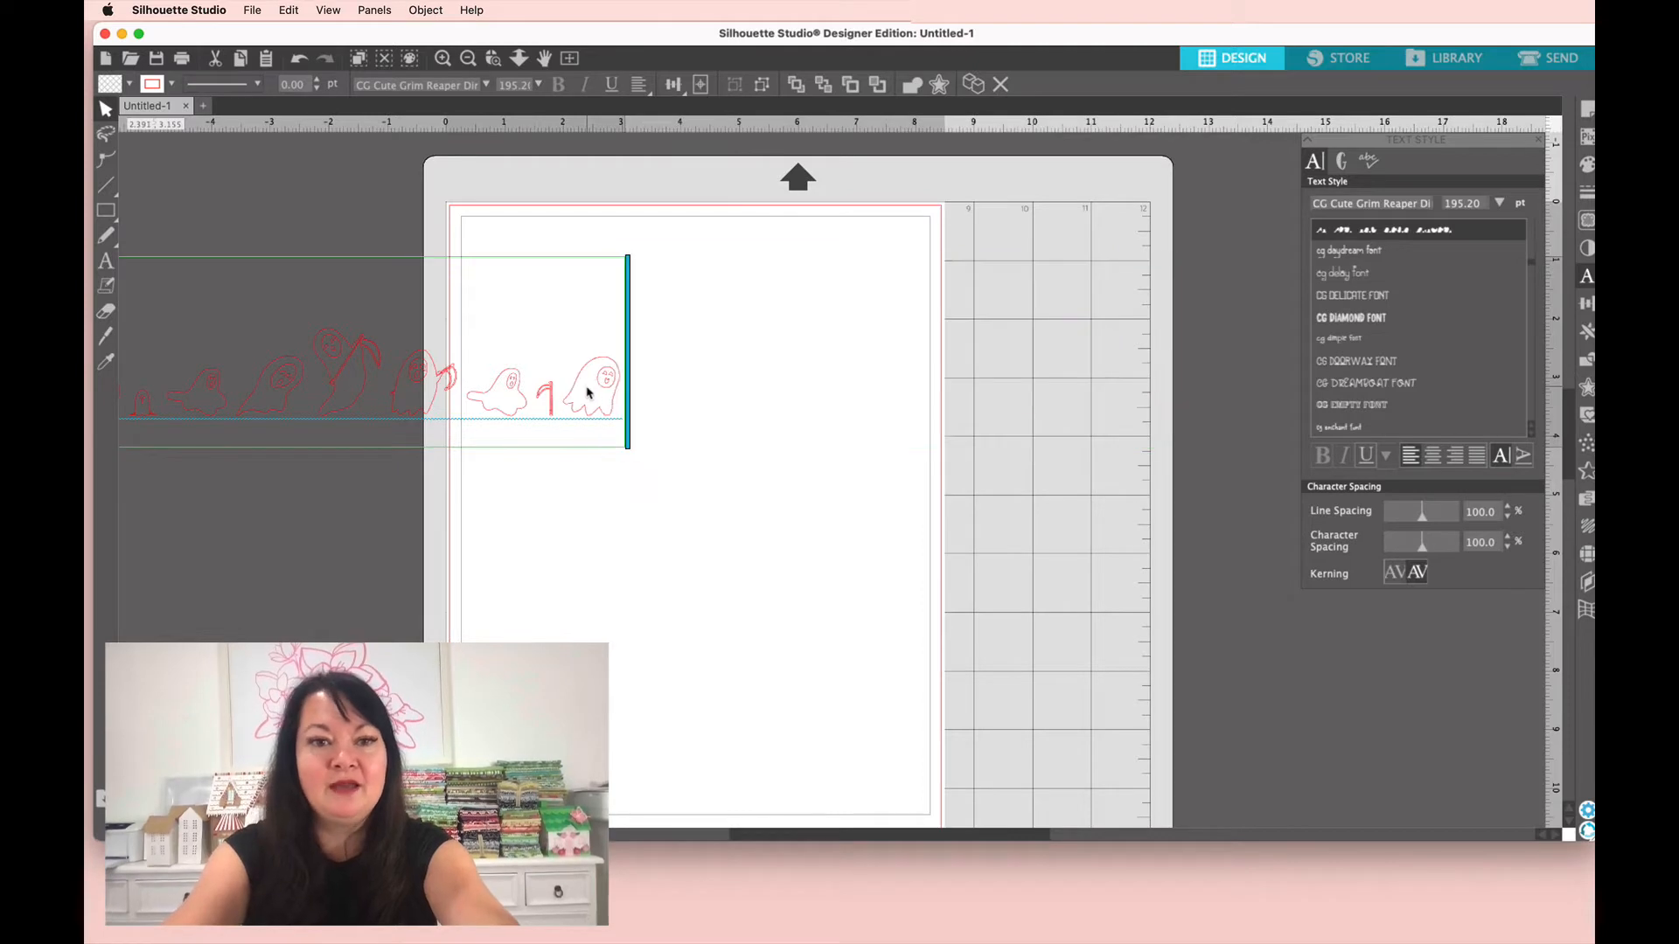
Step: Try the characters f, g, h, j, k, l and z before the last ghost to preview their dingbats, deleting rejected ones
text(f)
key(BackSpace)
text(g)
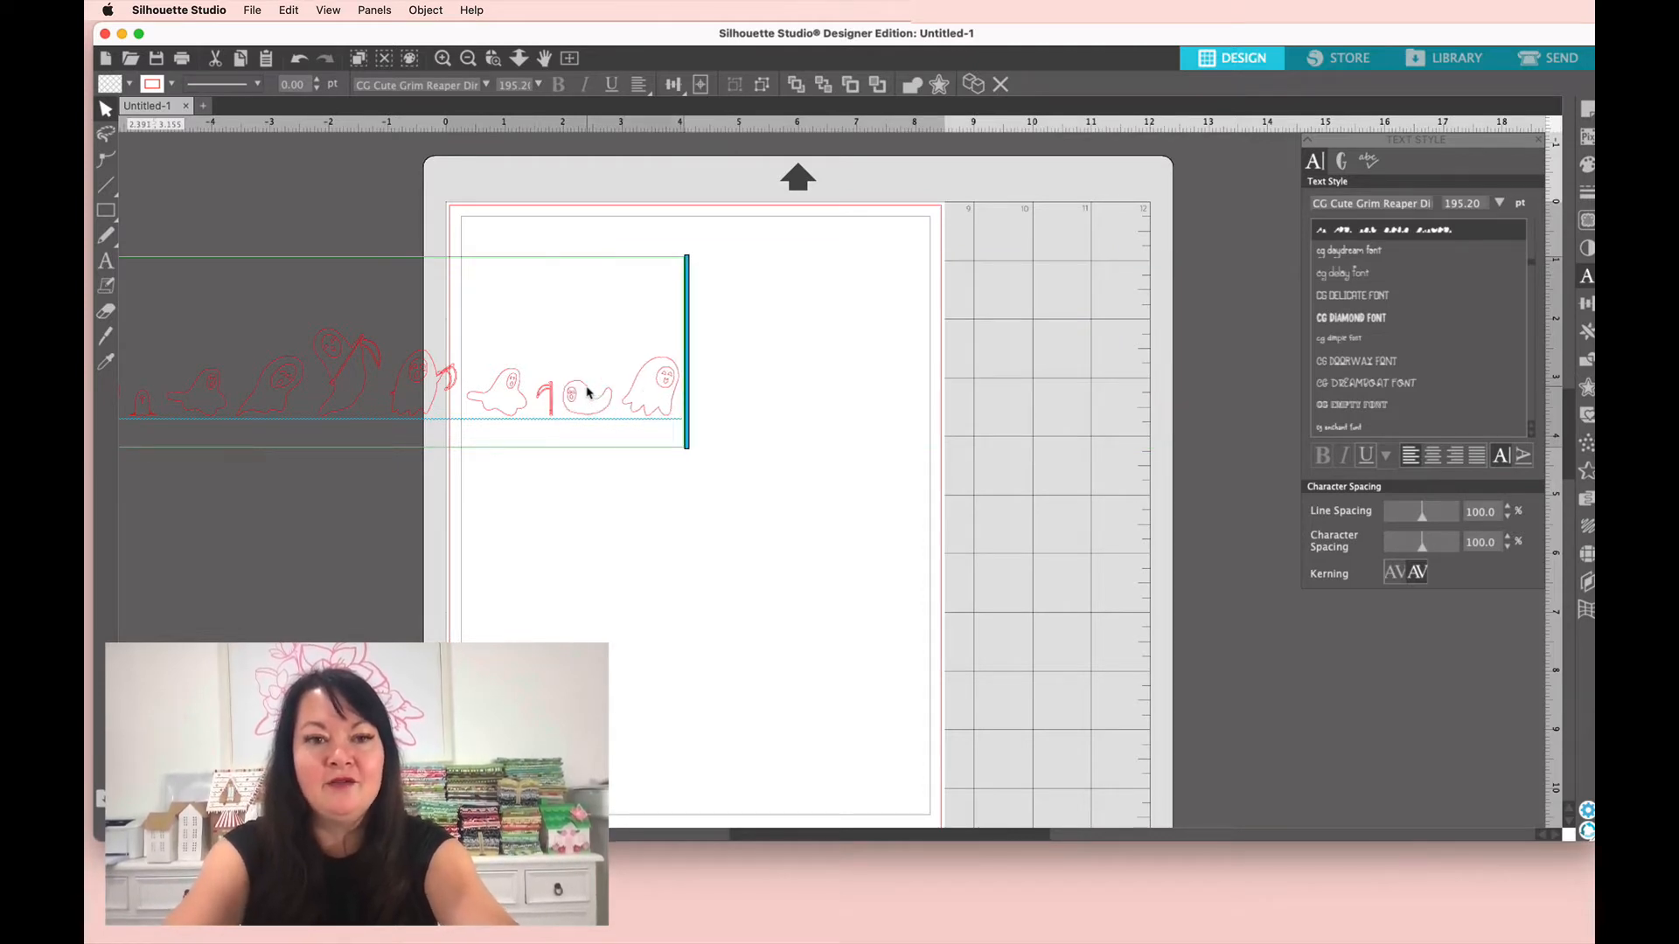
key(BackSpace)
text(hj)
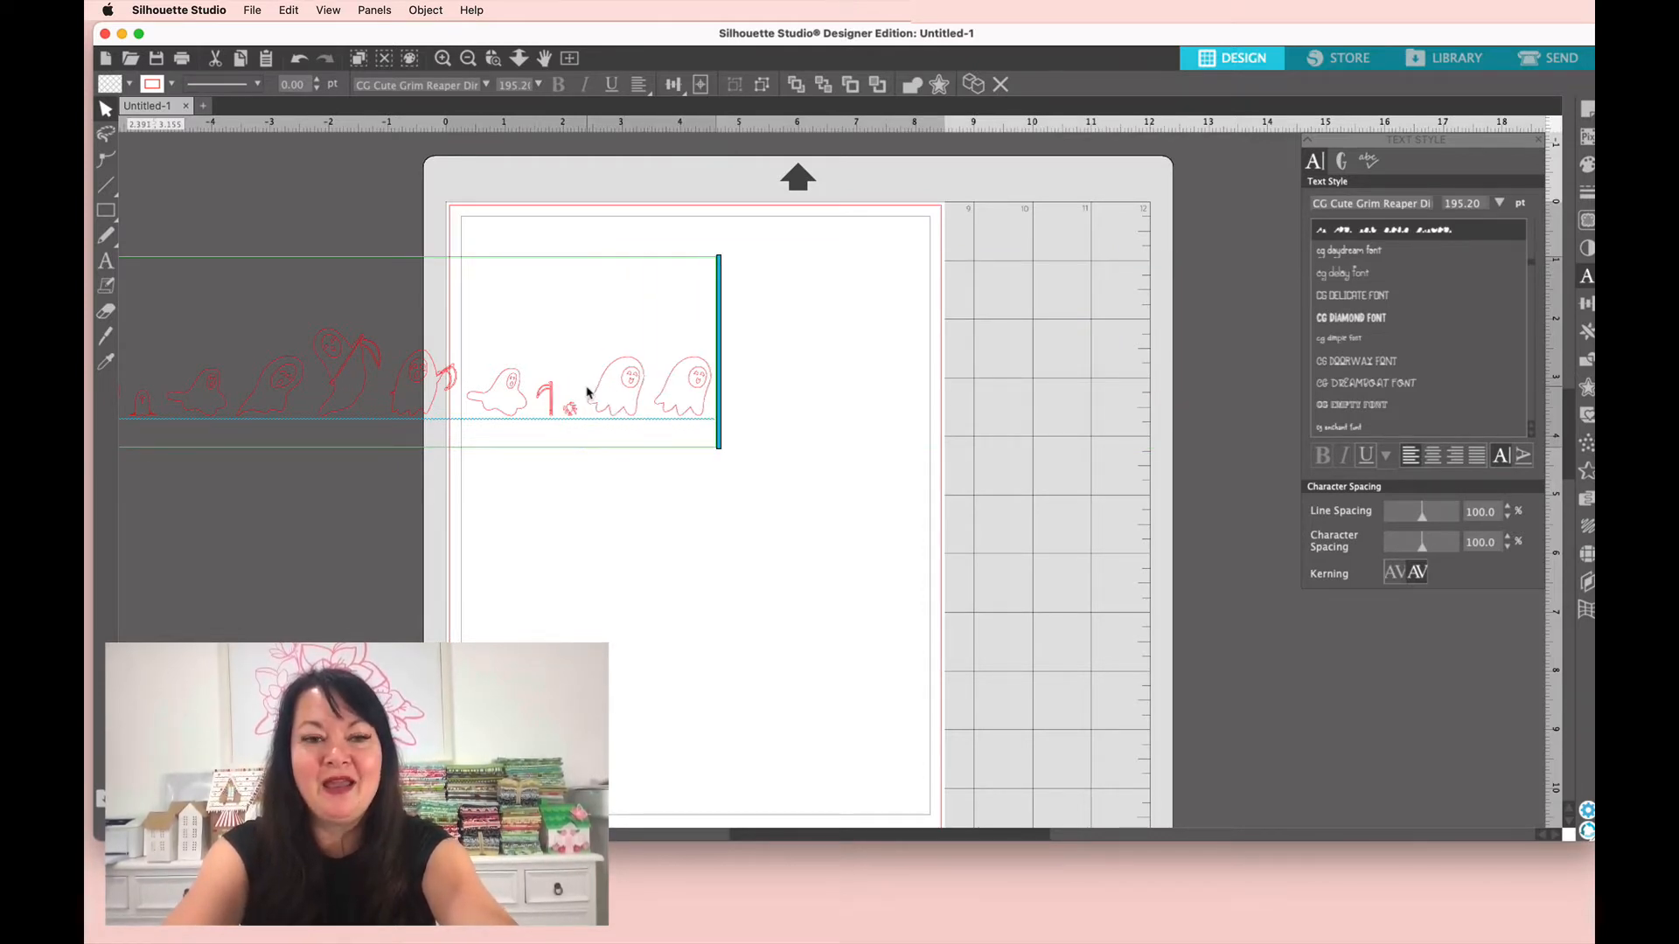
key(BackSpace)
text(k)
key(BackSpace)
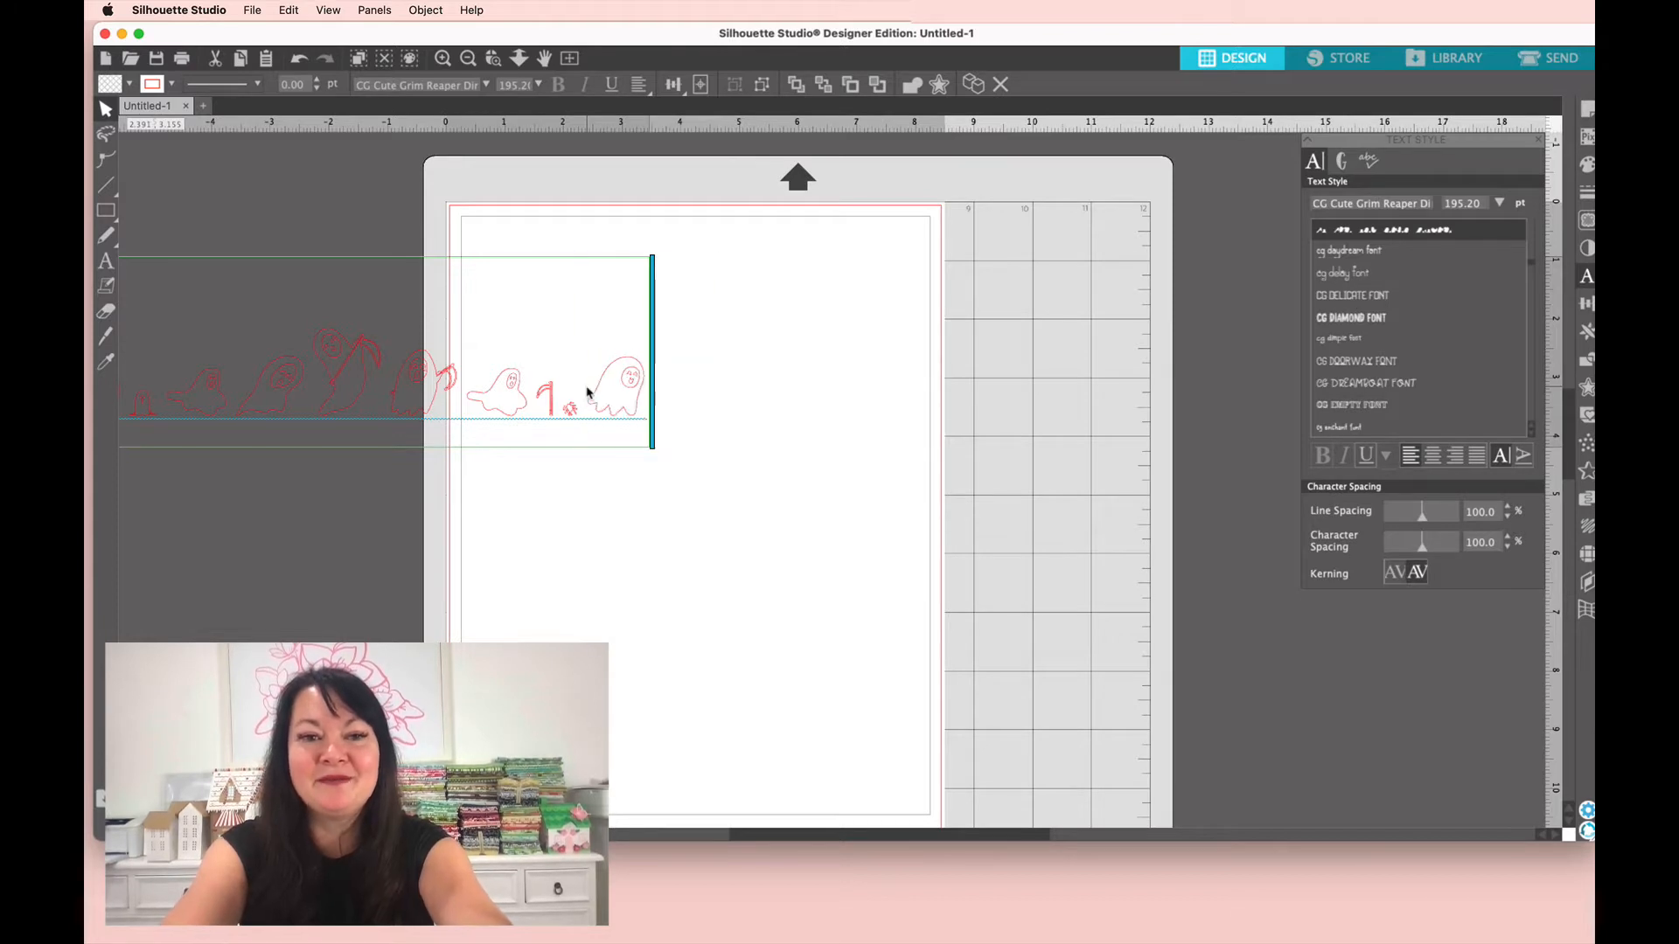
text(l)
key(BackSpace)
text(z)
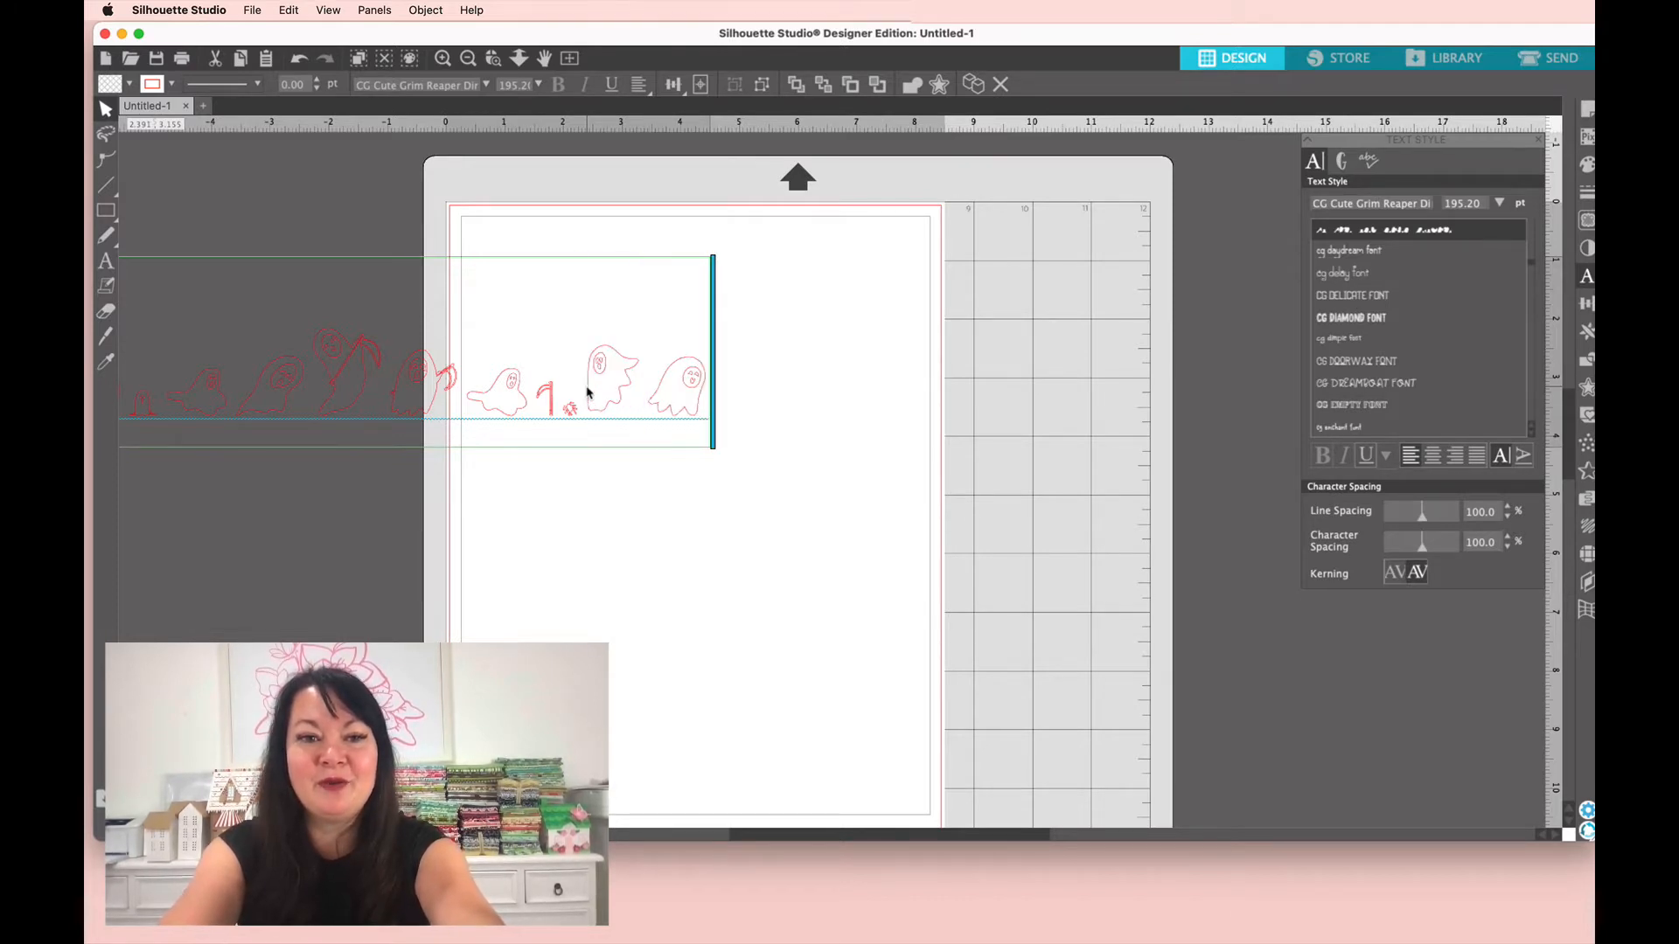
key(BackSpace)
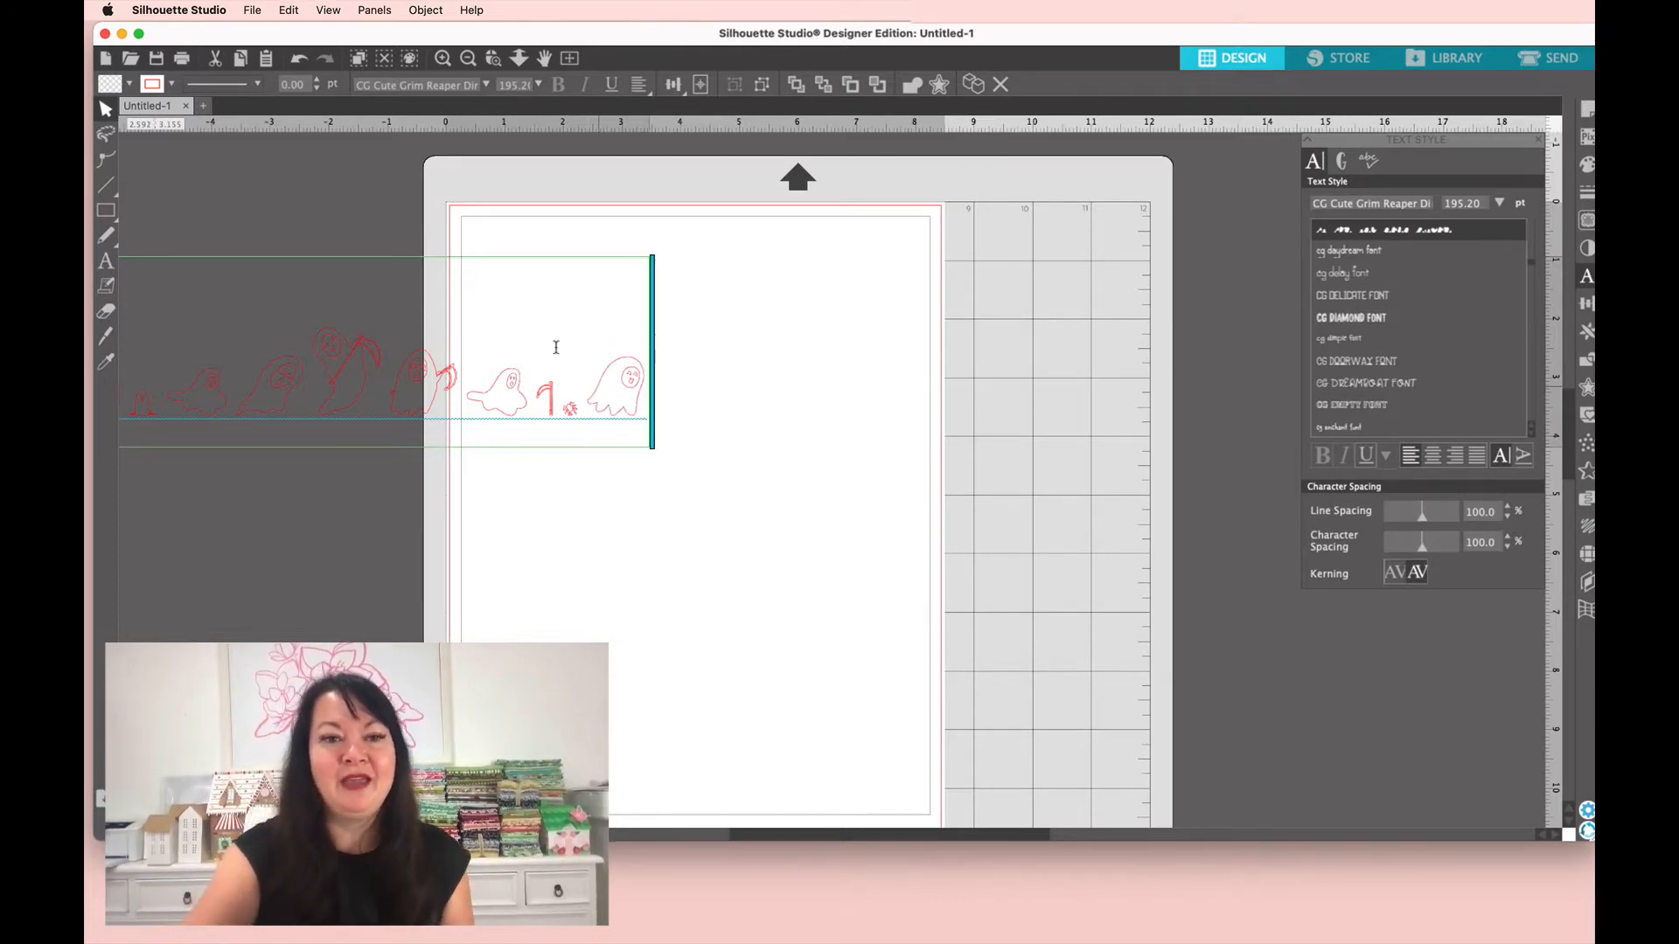
Step: Delete the off-page ghosts and scythe ahead of the small spider, and move the shortened line fully onto the page
drag(559, 376, 244, 330)
key(BackSpace)
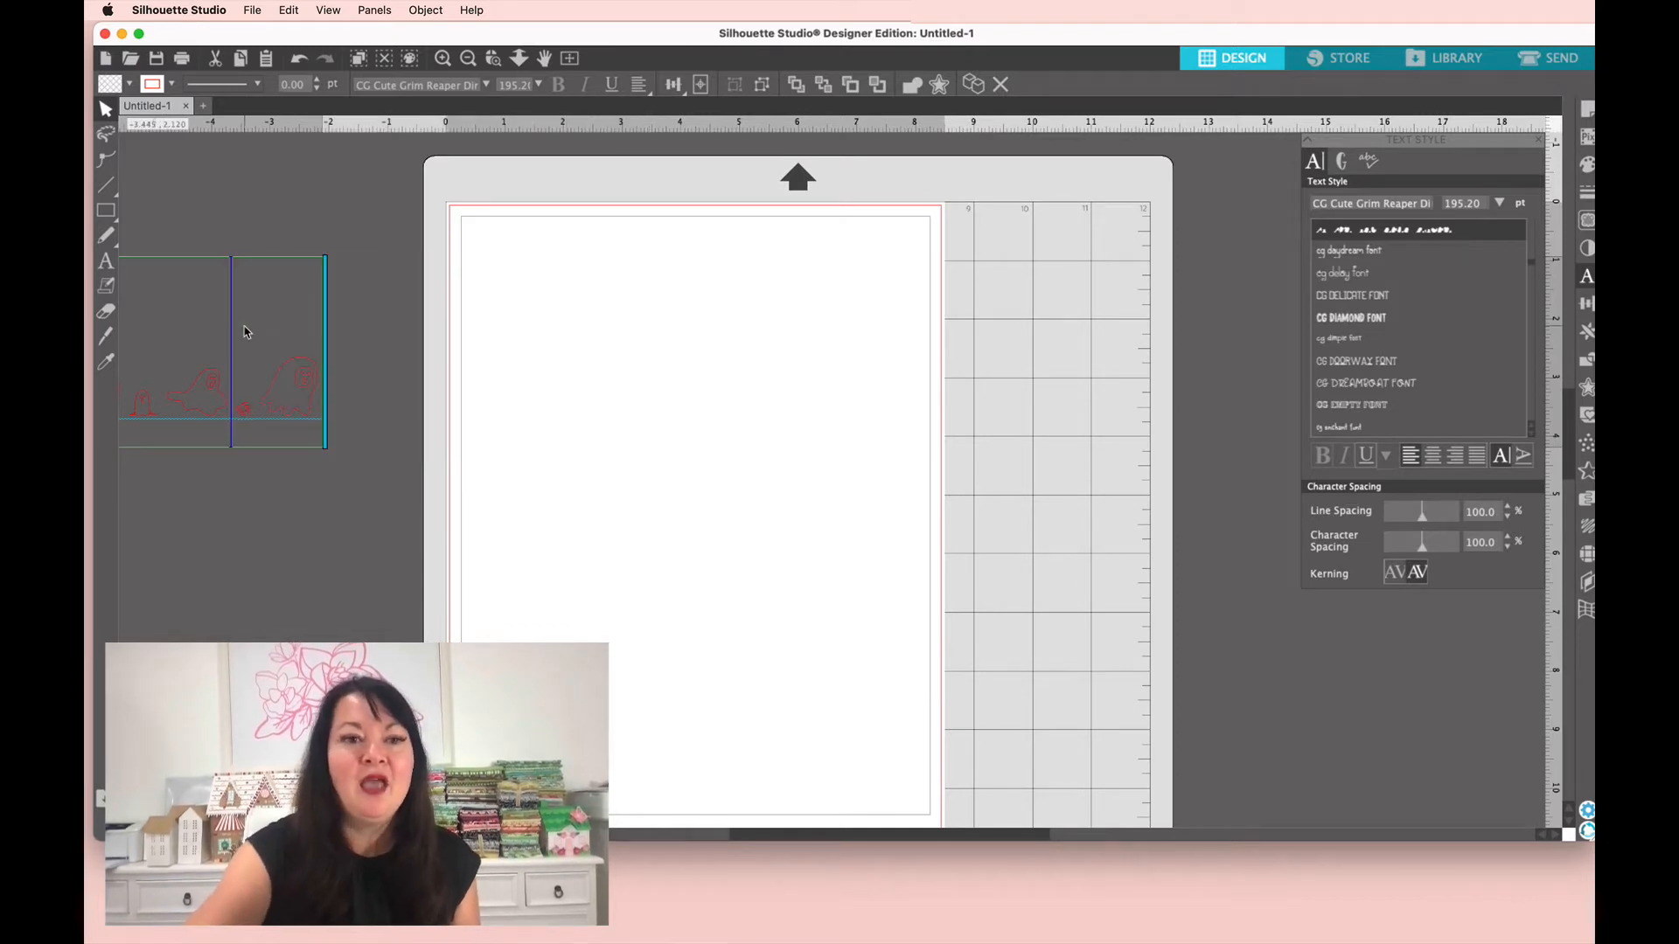
double_click(284, 376)
click(345, 347)
drag(313, 386, 807, 363)
click(790, 373)
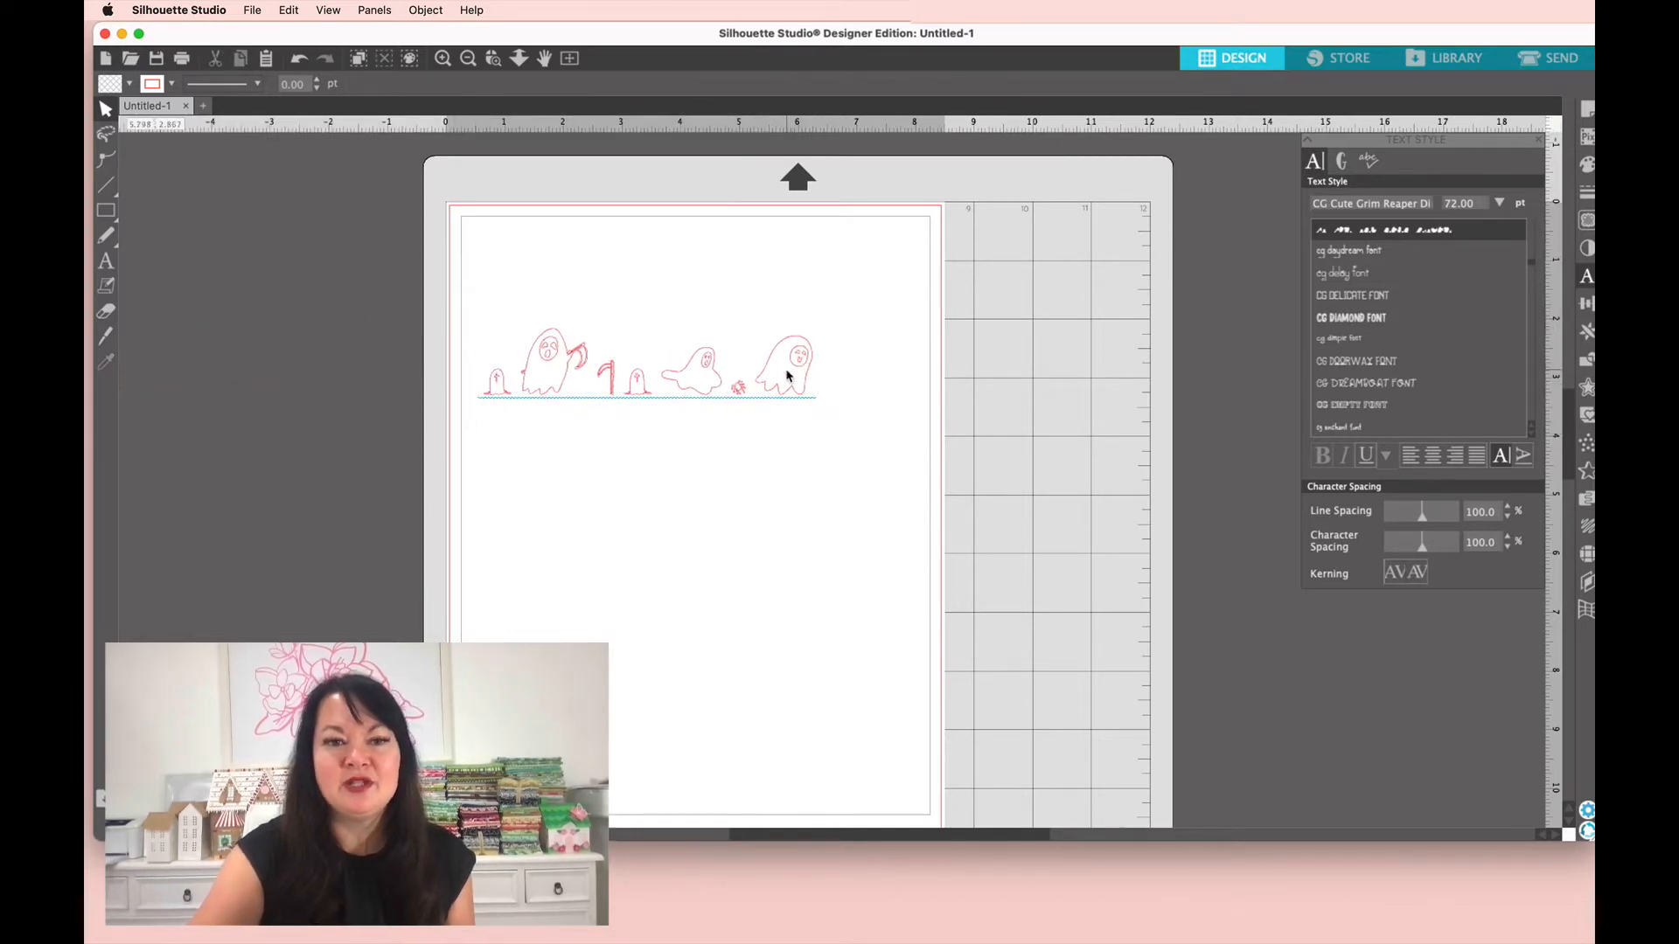
Step: Edit the dingbat text and delete every character before the last ghost
click(743, 391)
double_click(743, 390)
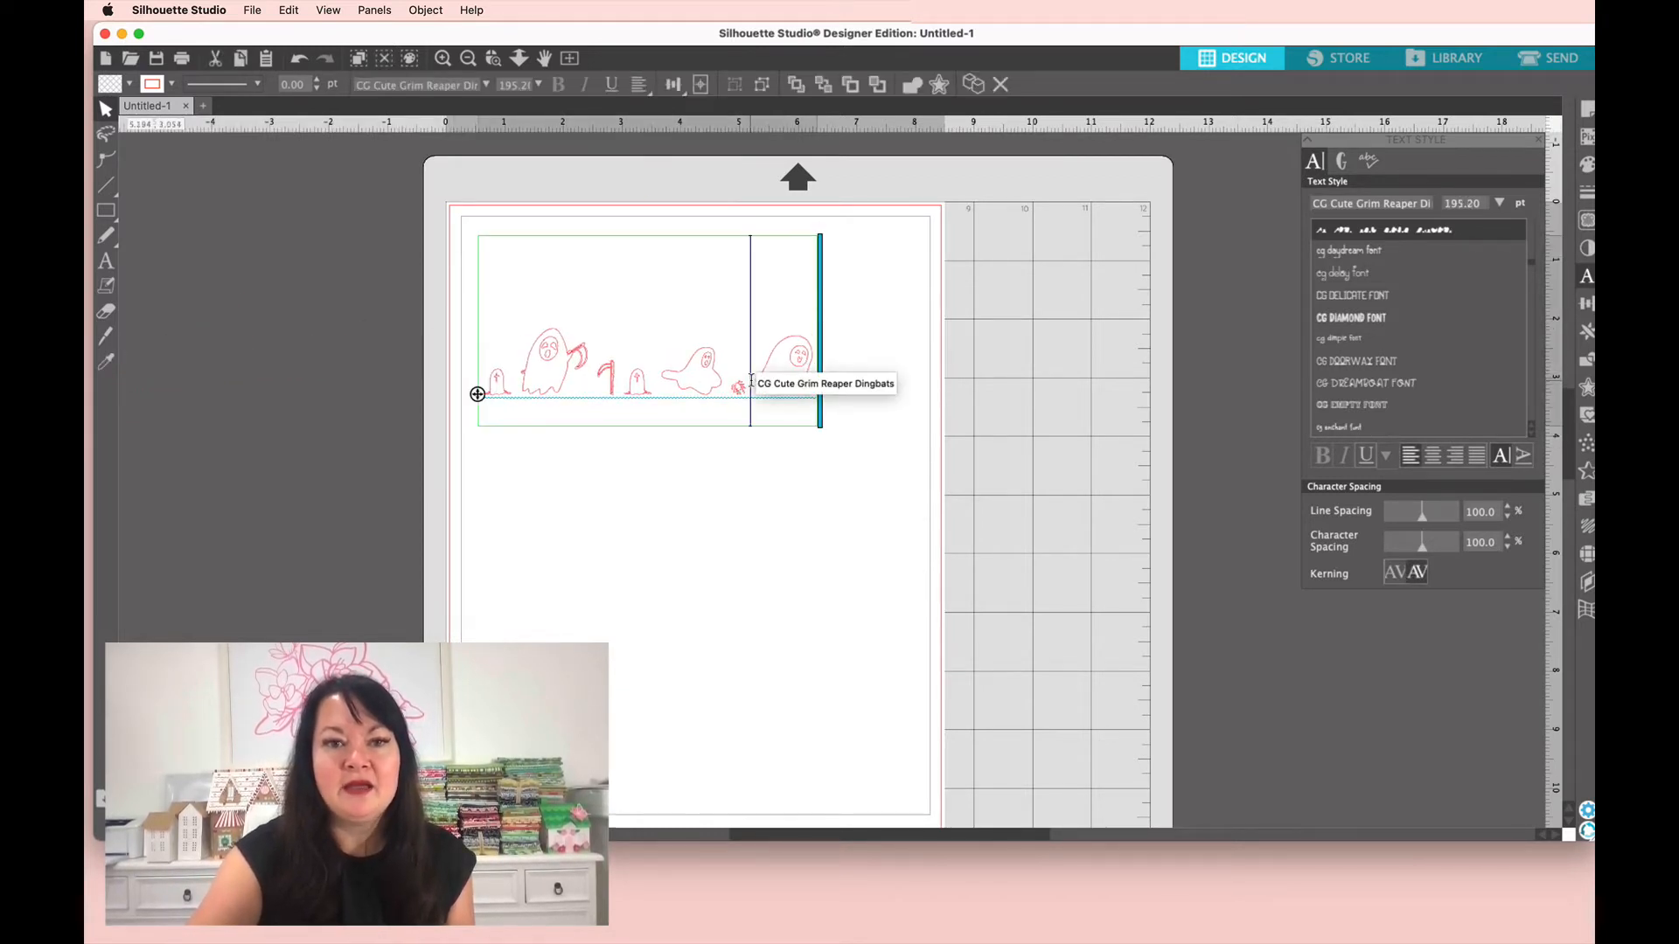
drag(744, 390, 473, 369)
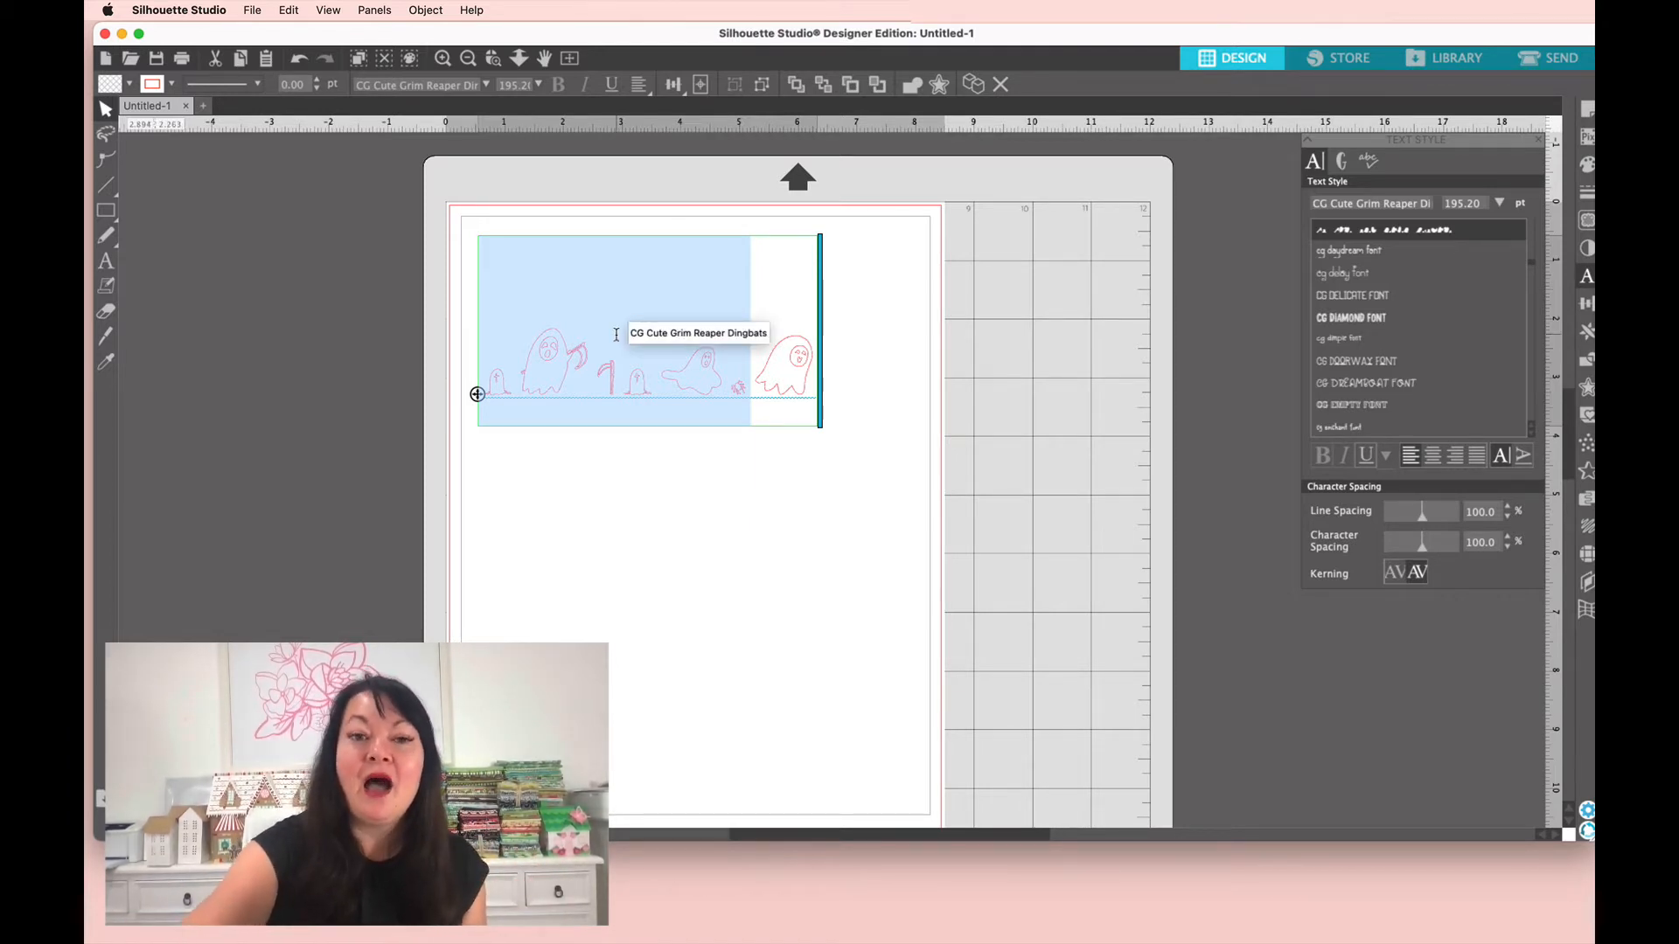
key(BackSpace)
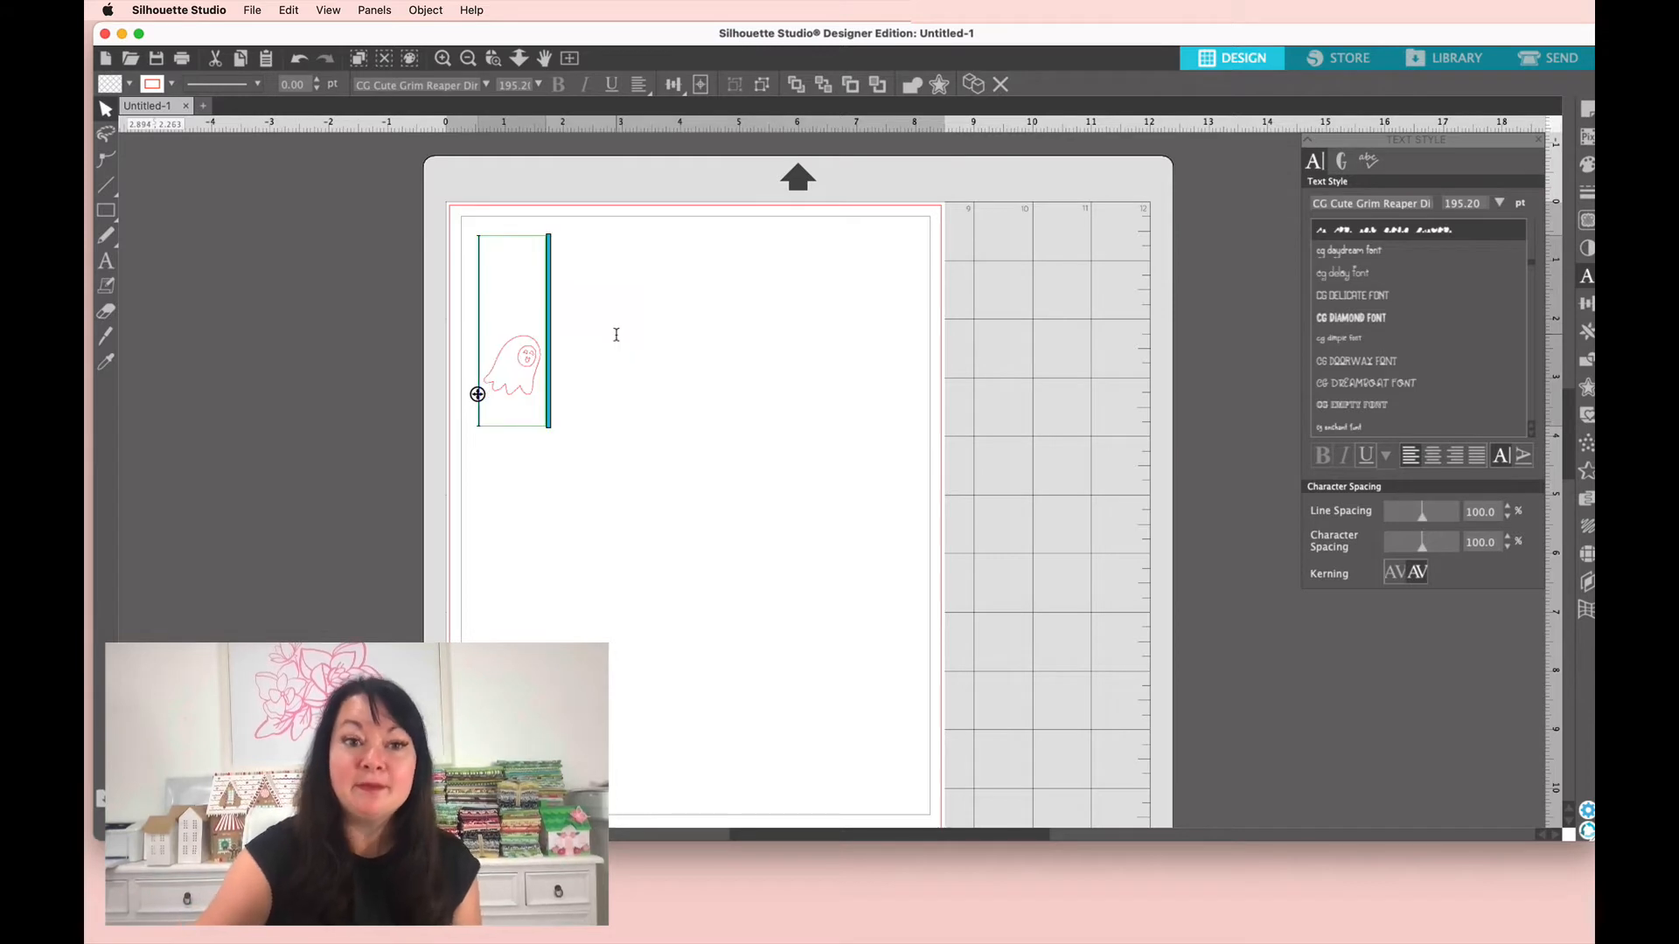
Step: Enlarge the single ghost's text box to about 3.5 in wide and place it at the page's upper left margin
click(641, 385)
click(510, 359)
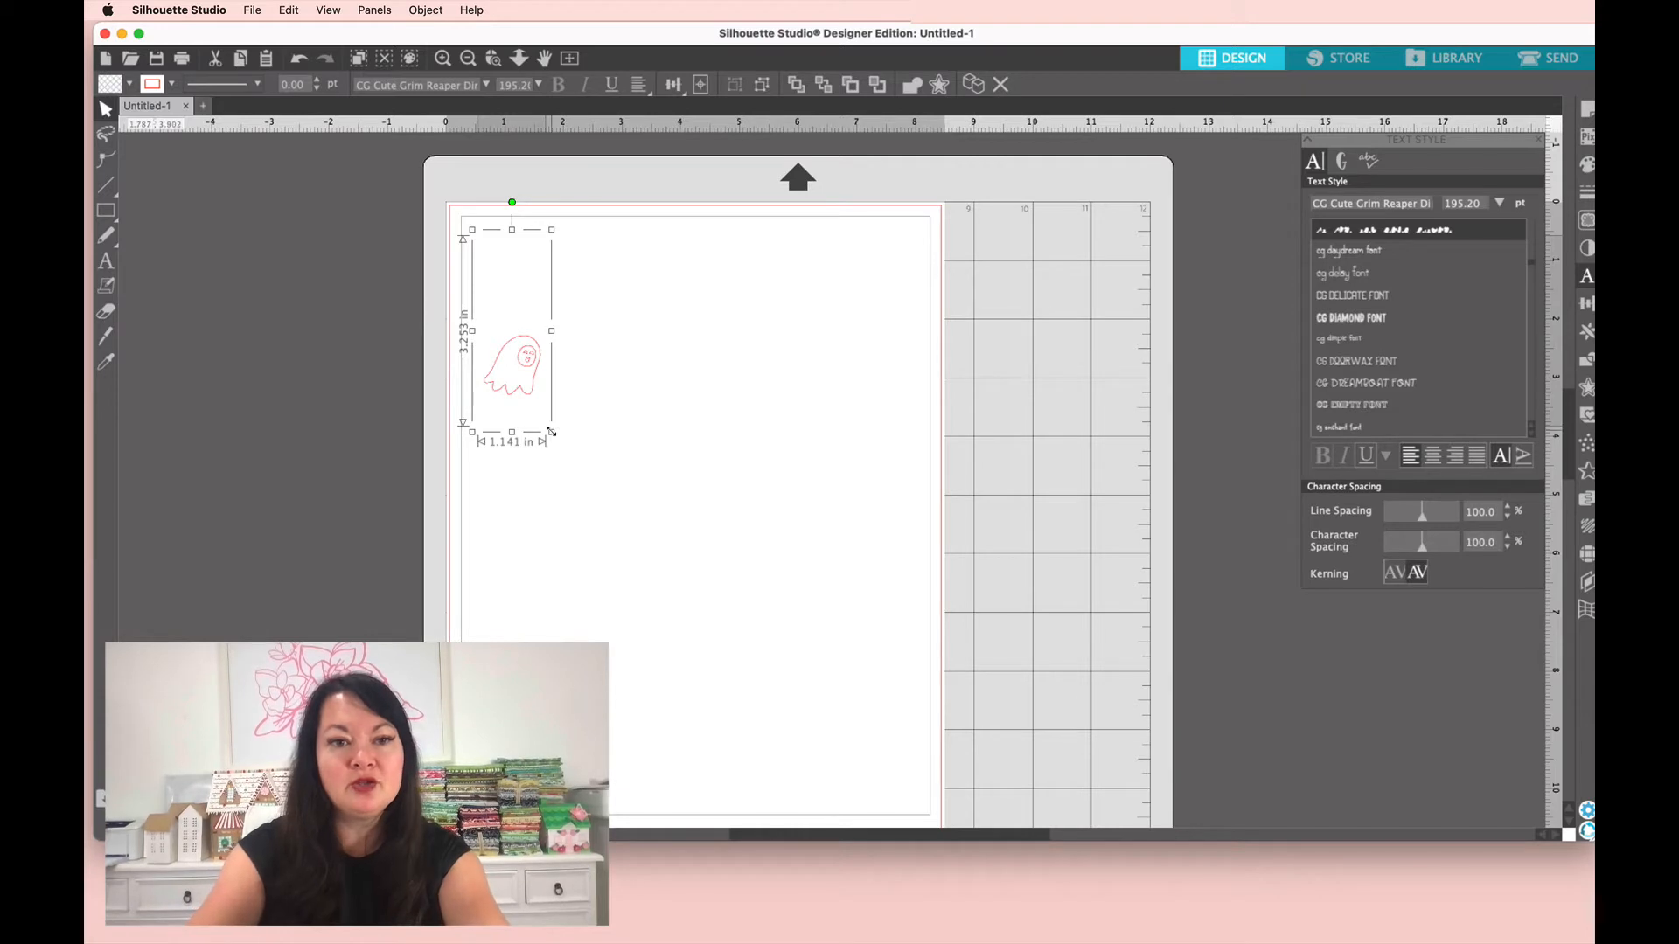
drag(551, 432, 762, 679)
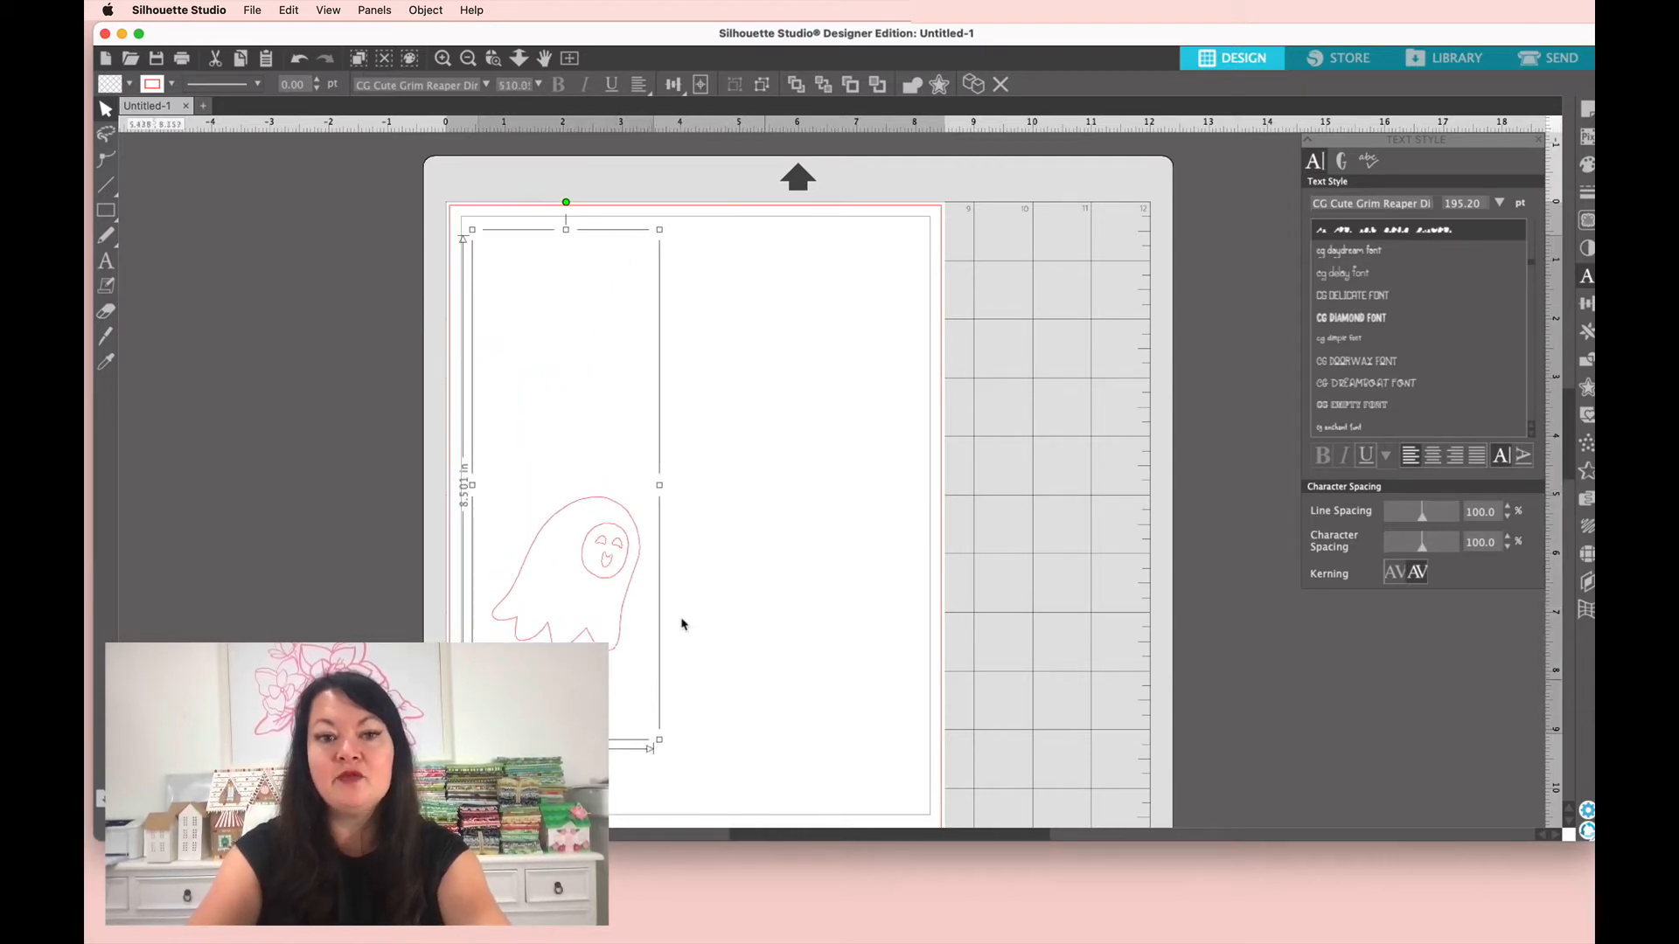
drag(600, 585, 631, 372)
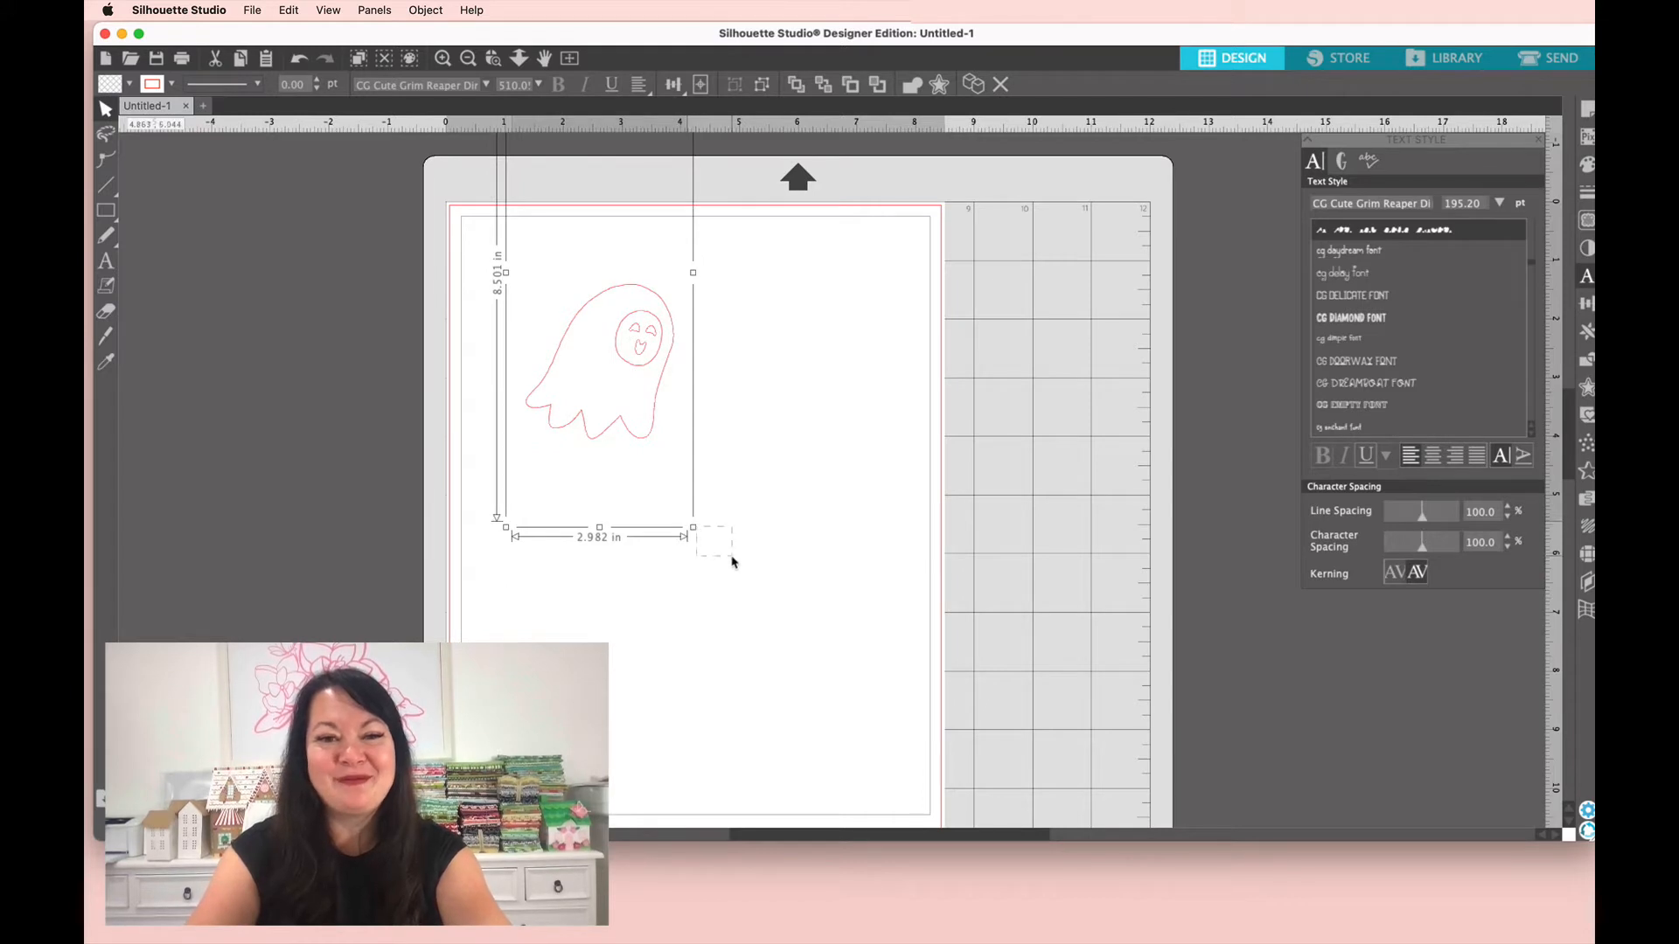
drag(691, 531, 773, 596)
click(755, 482)
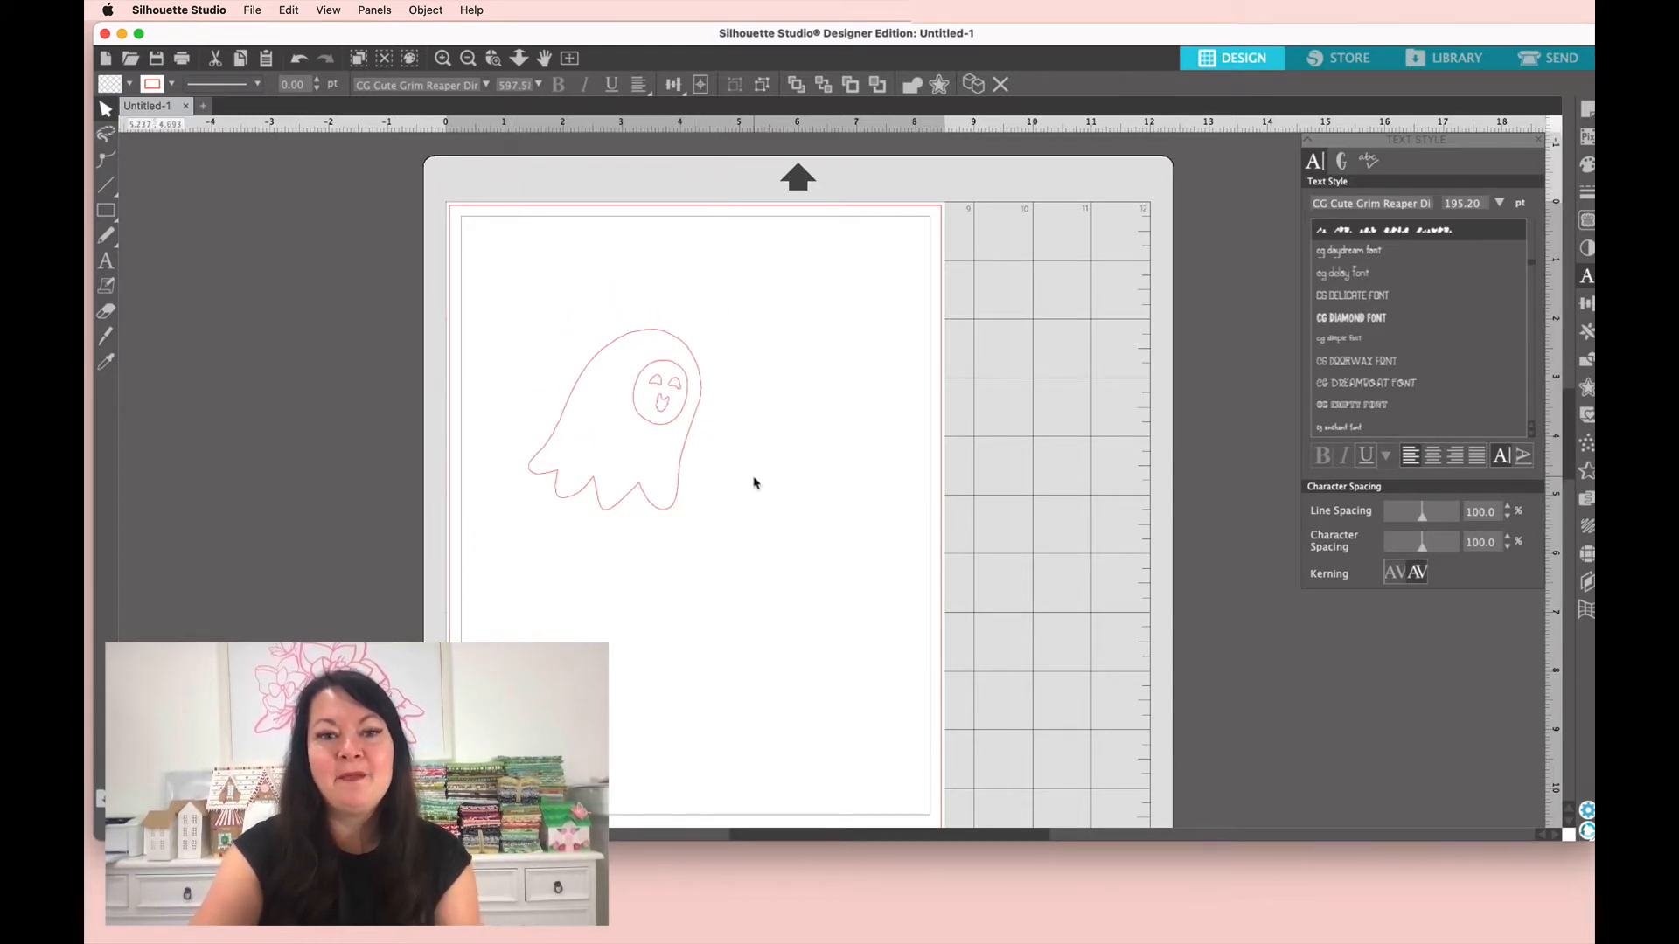
click(683, 432)
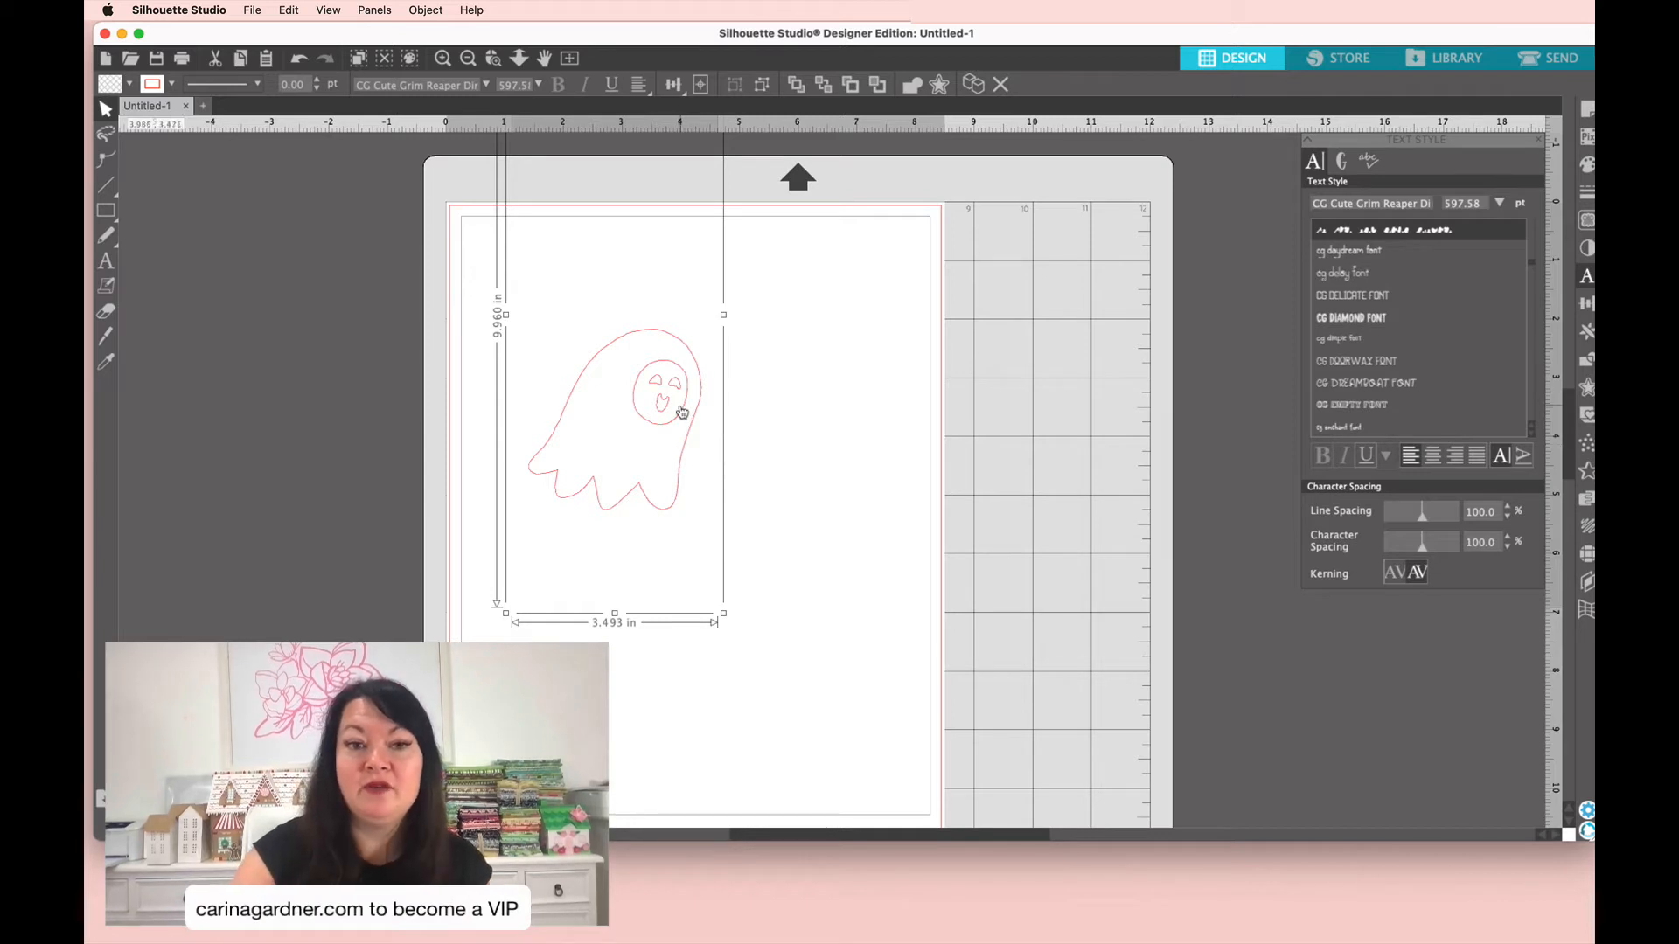
drag(682, 413, 664, 411)
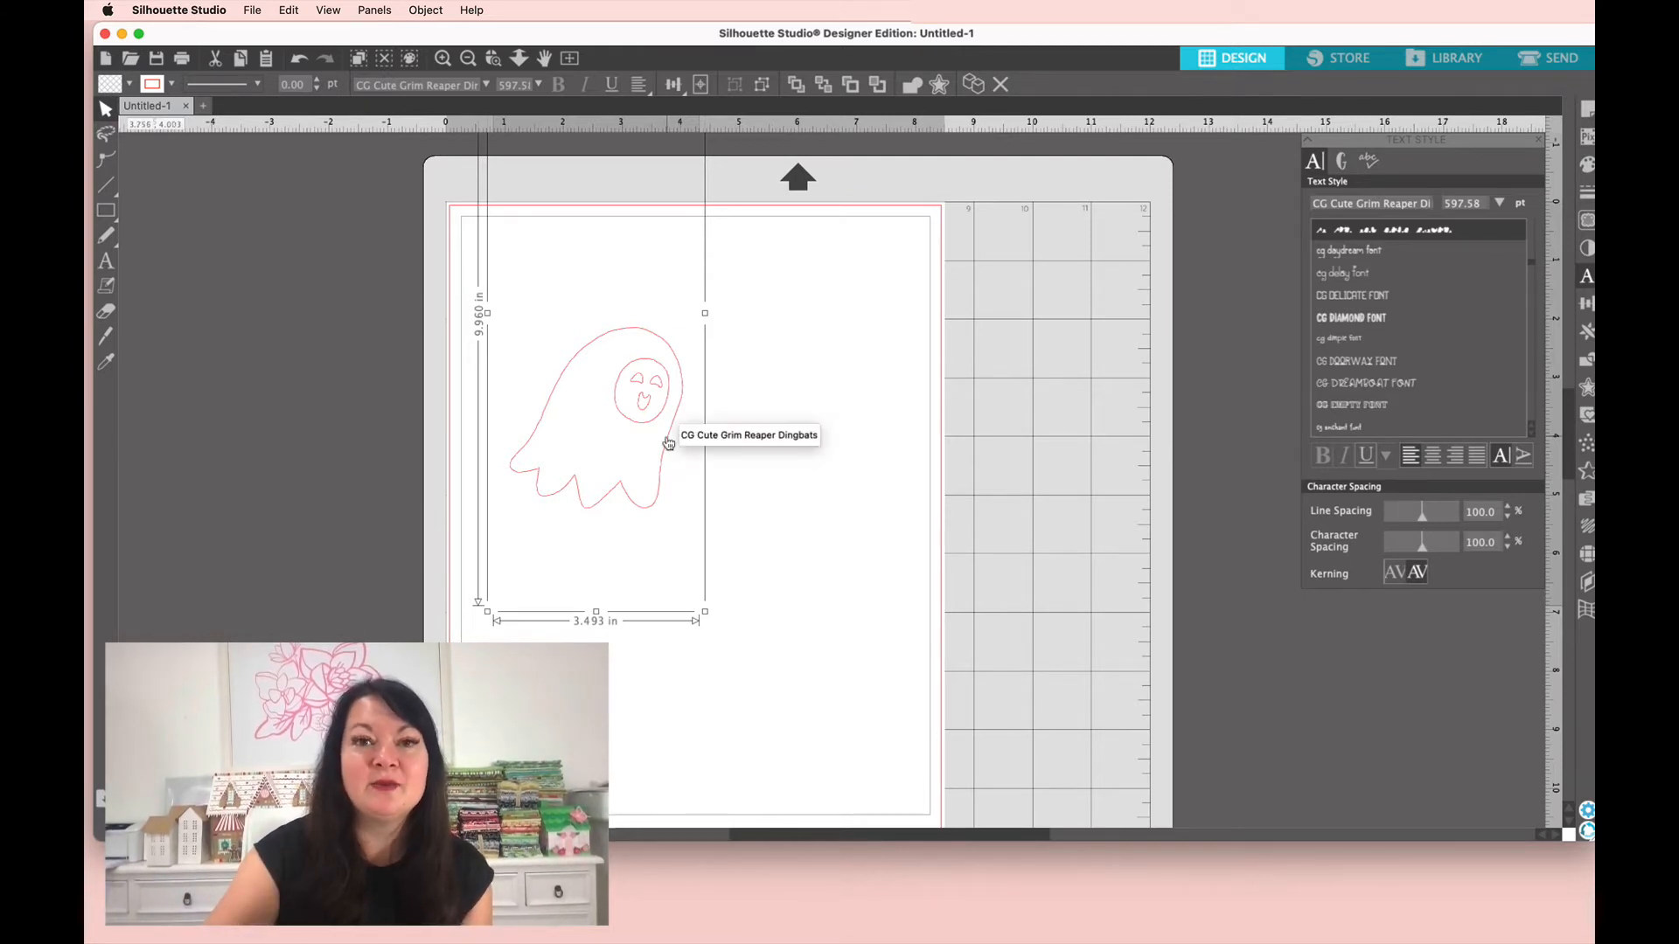
drag(666, 399, 624, 354)
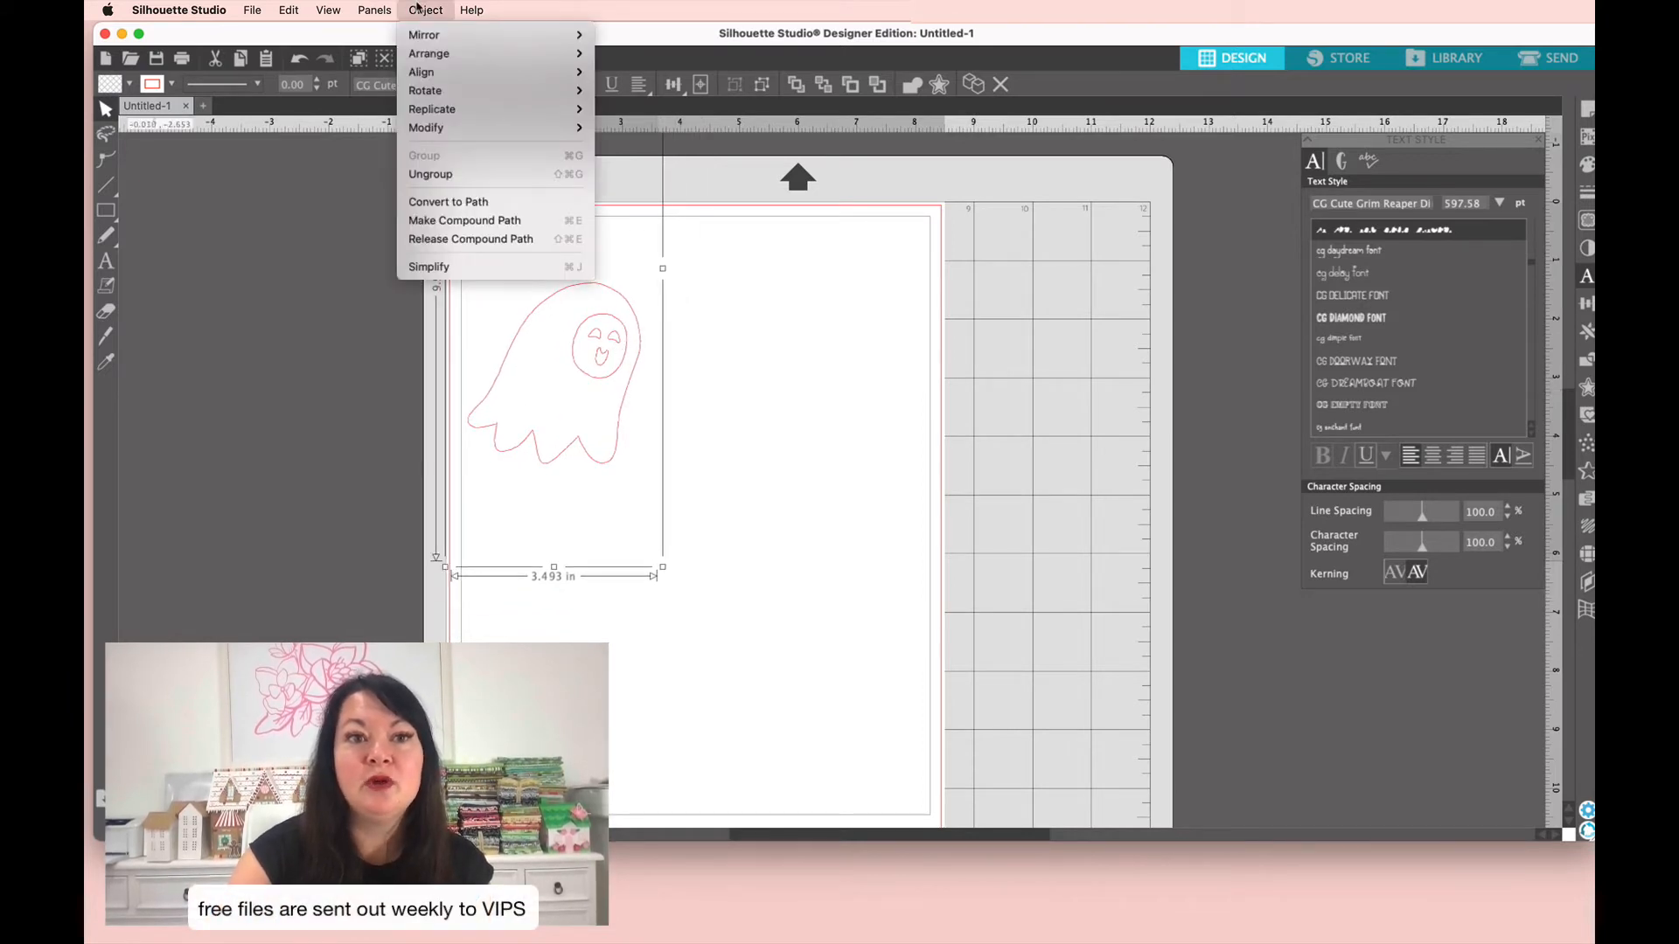
Step: Ungroup the ghost text object and release its compound path so the outline and face parts are separate shapes
click(433, 175)
click(433, 8)
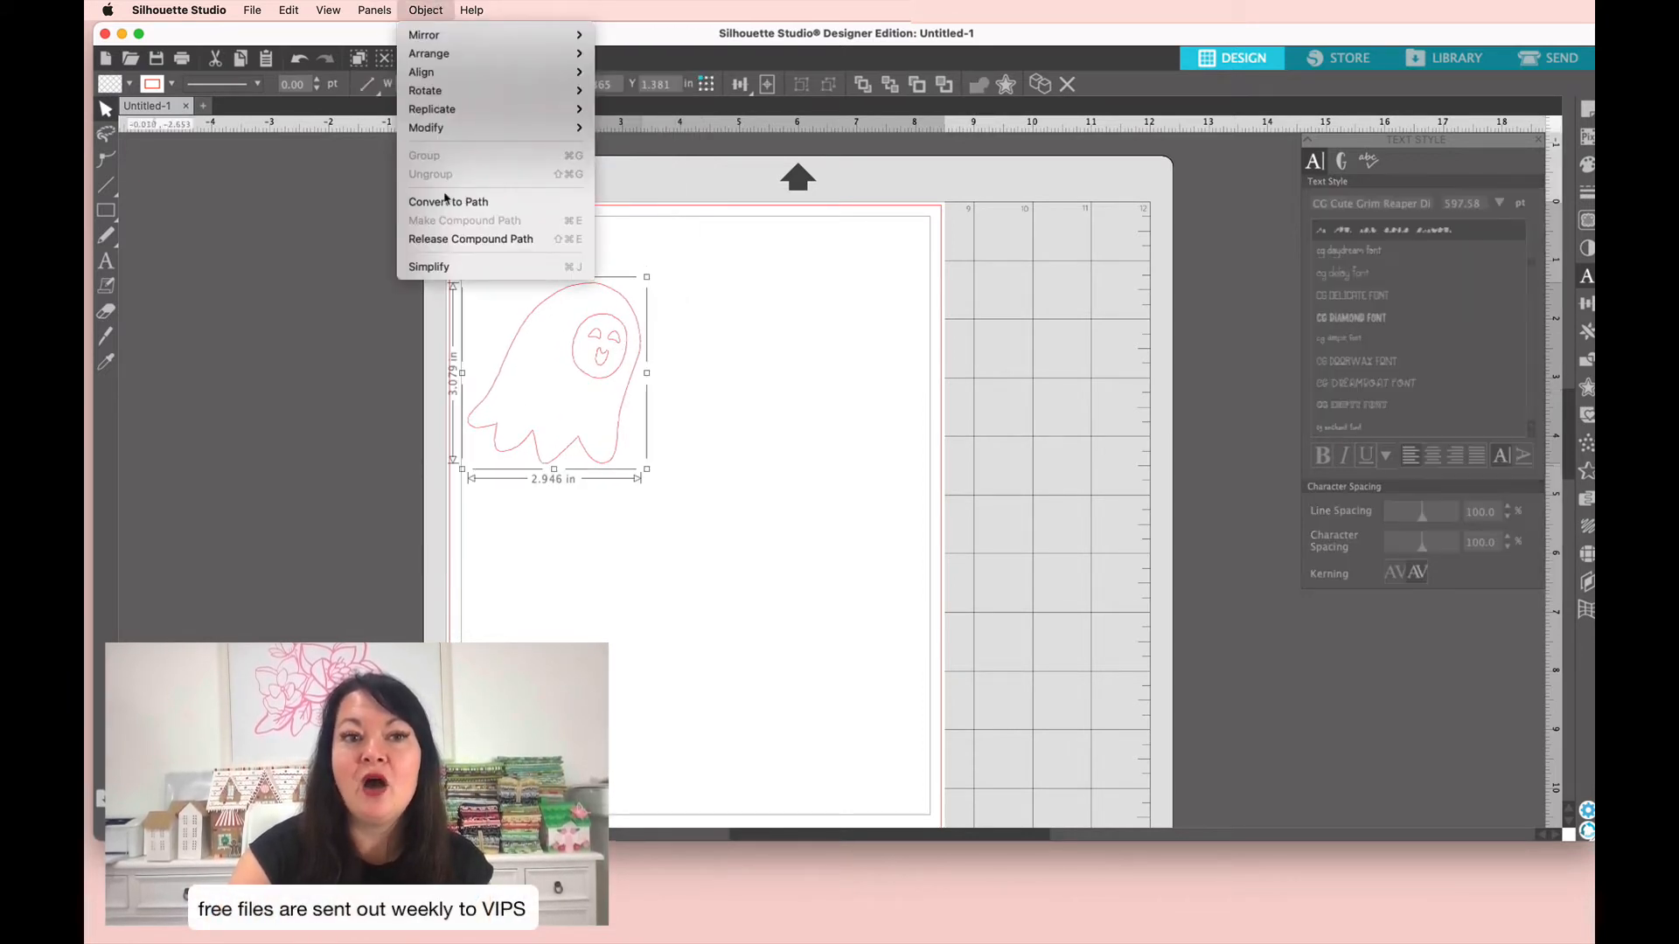
click(454, 239)
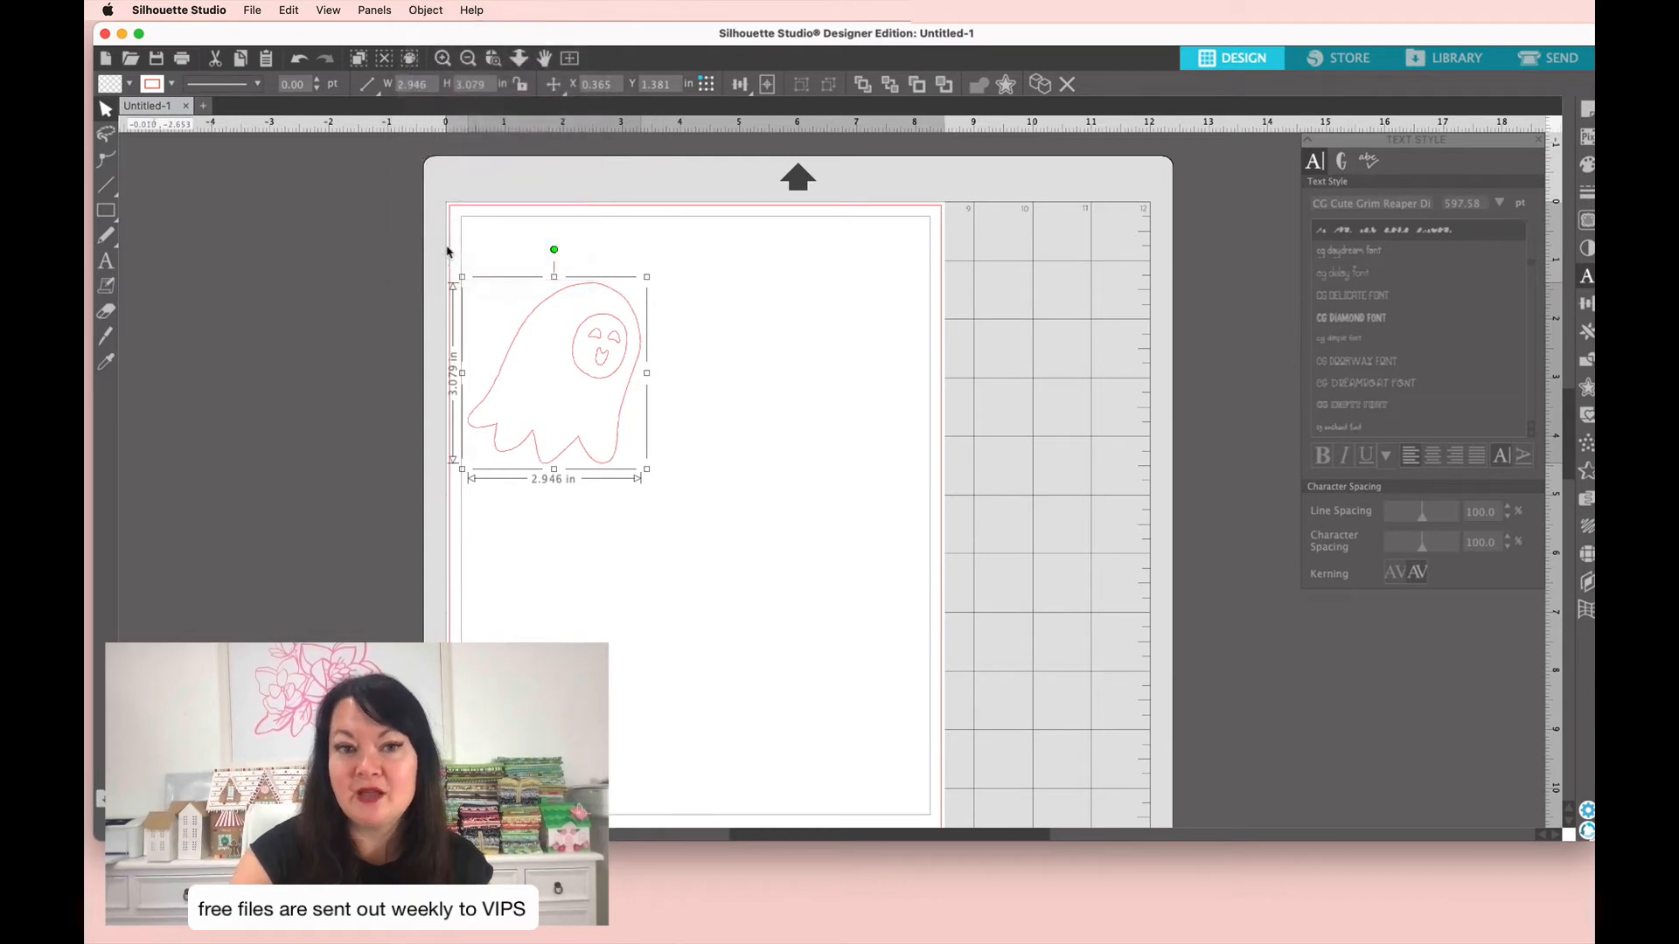
click(711, 396)
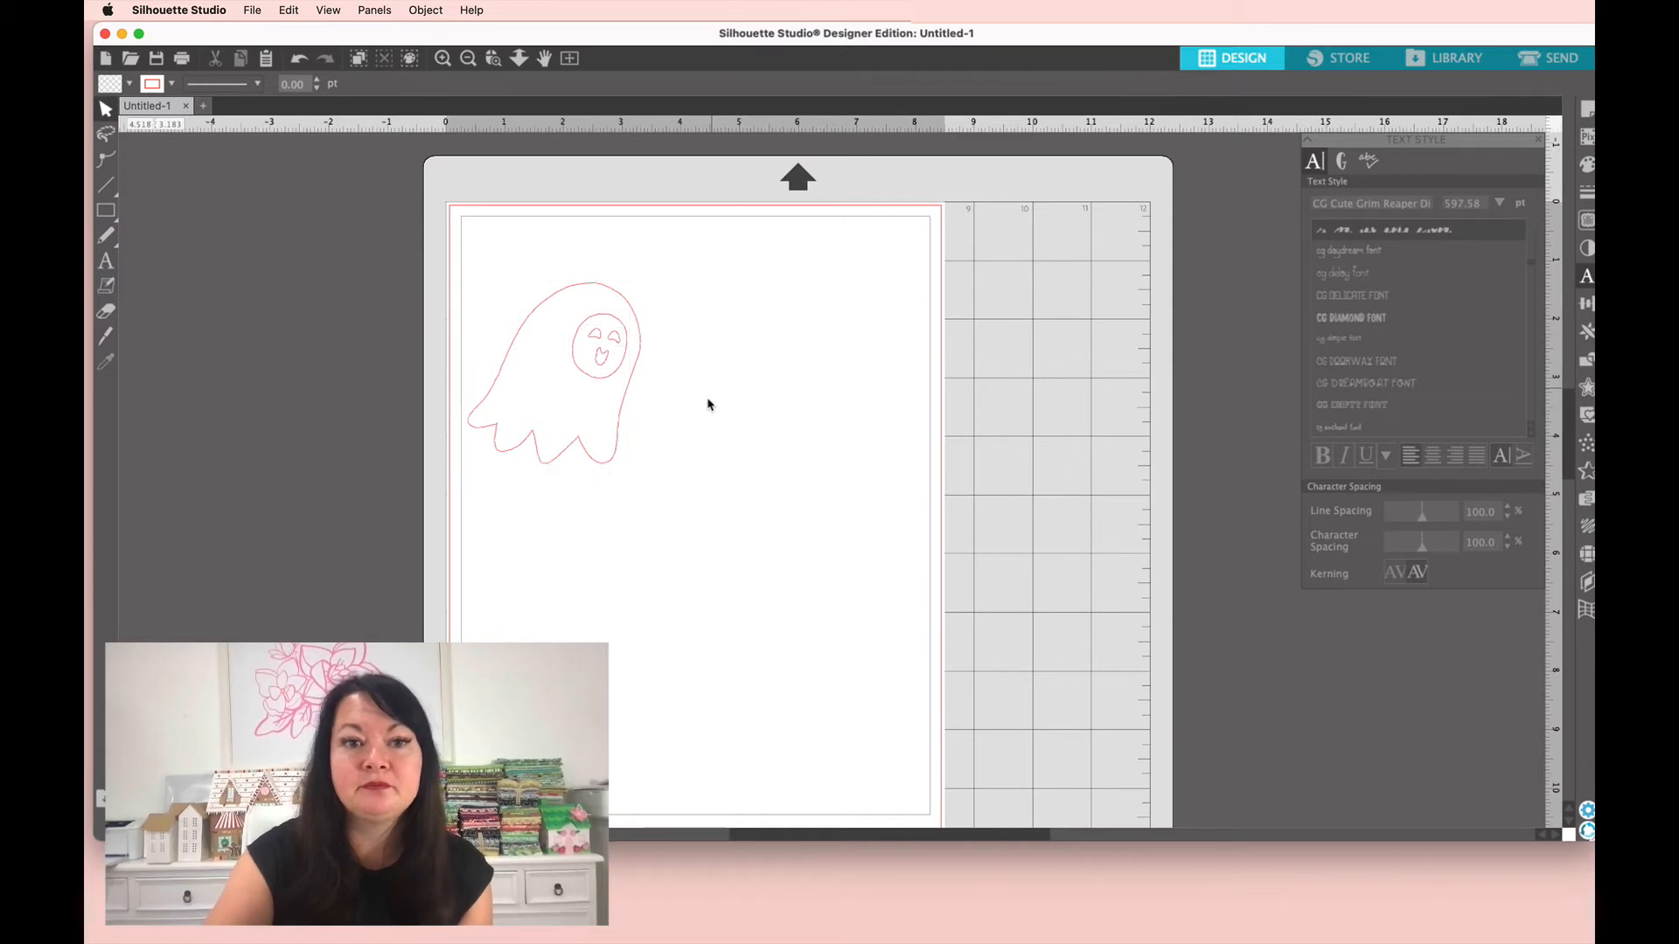
Step: Place a copy of the whole ghost to the right of the original and delete the face from the copy
click(539, 282)
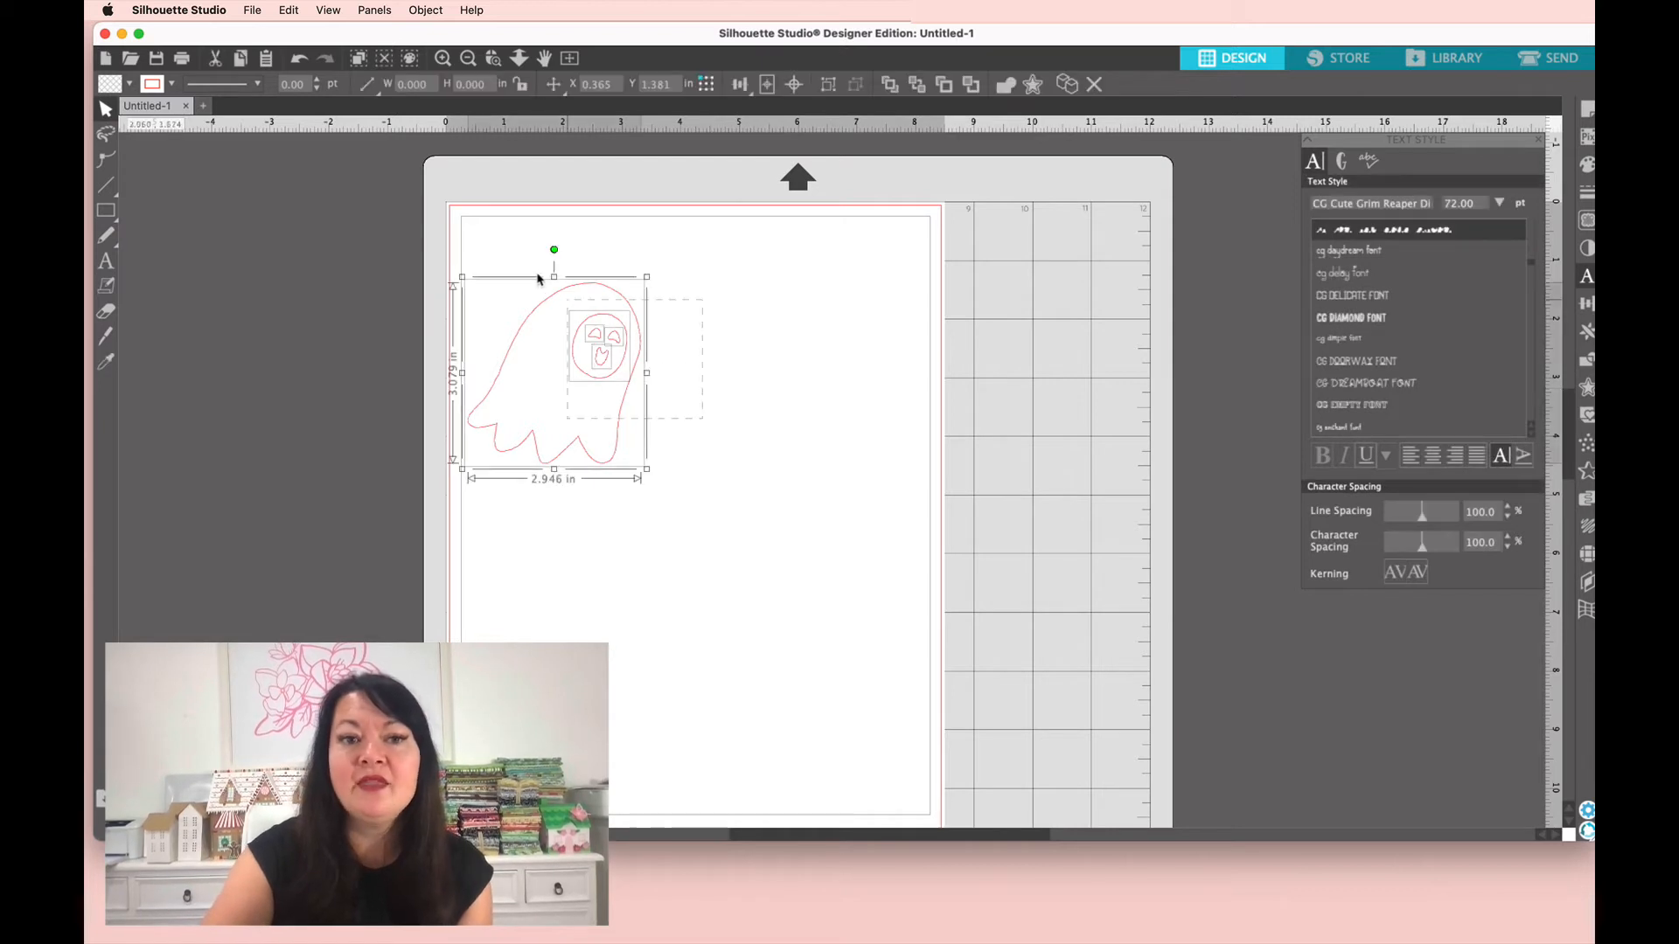
click(289, 9)
click(299, 98)
click(288, 10)
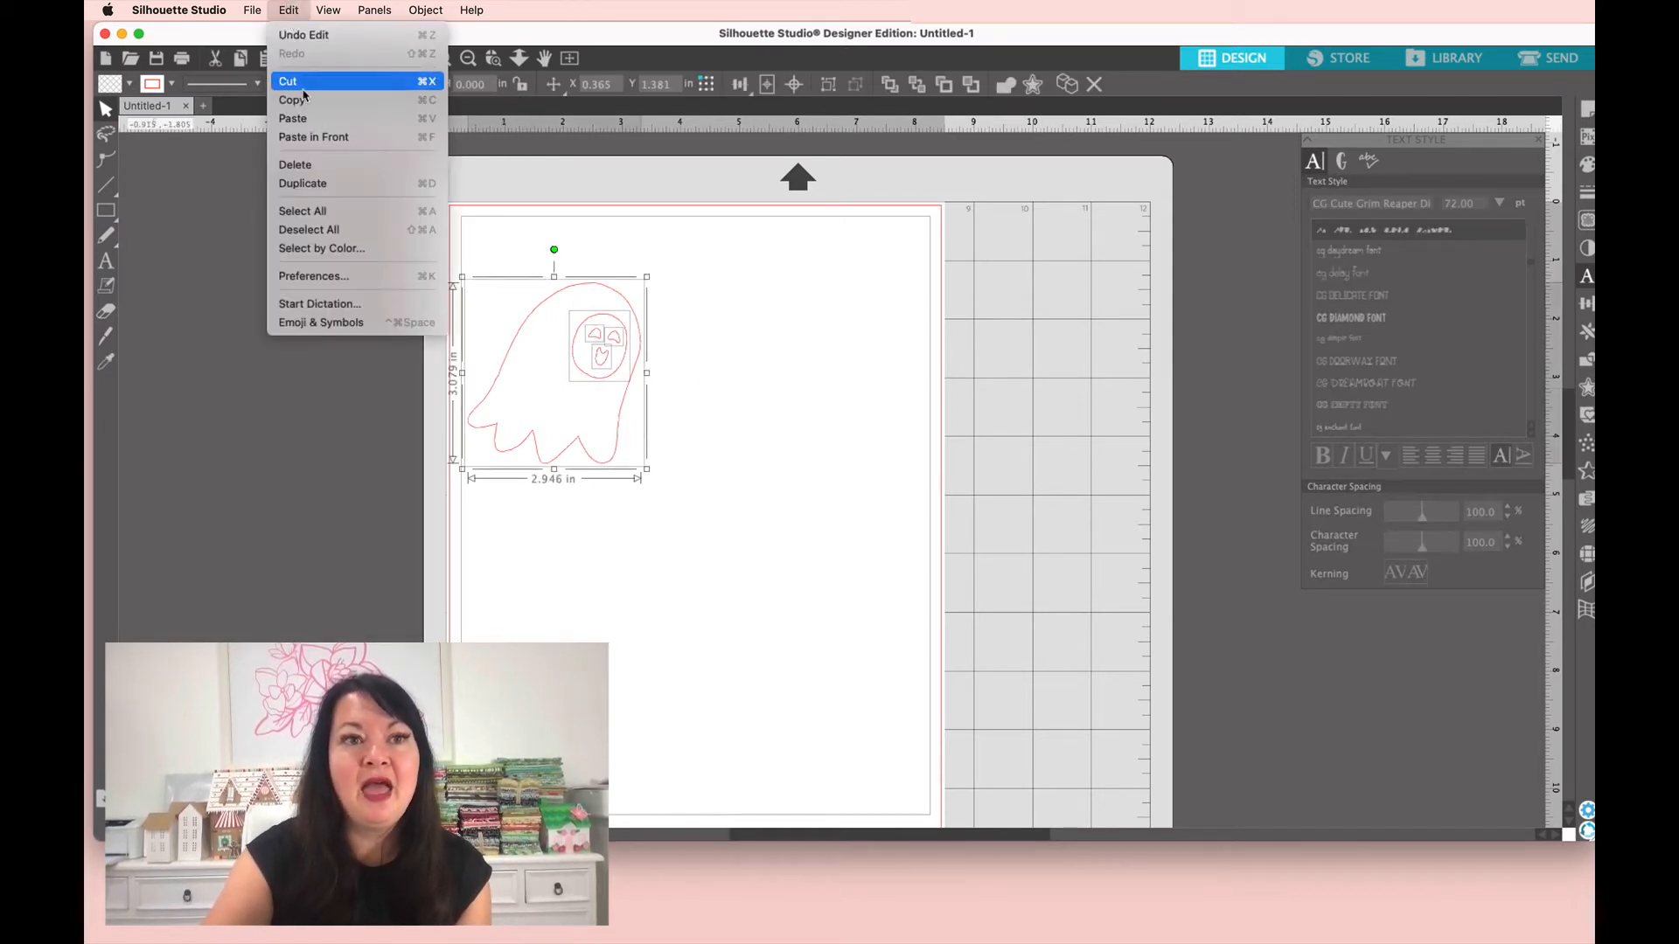
click(300, 117)
drag(650, 376, 847, 383)
click(869, 373)
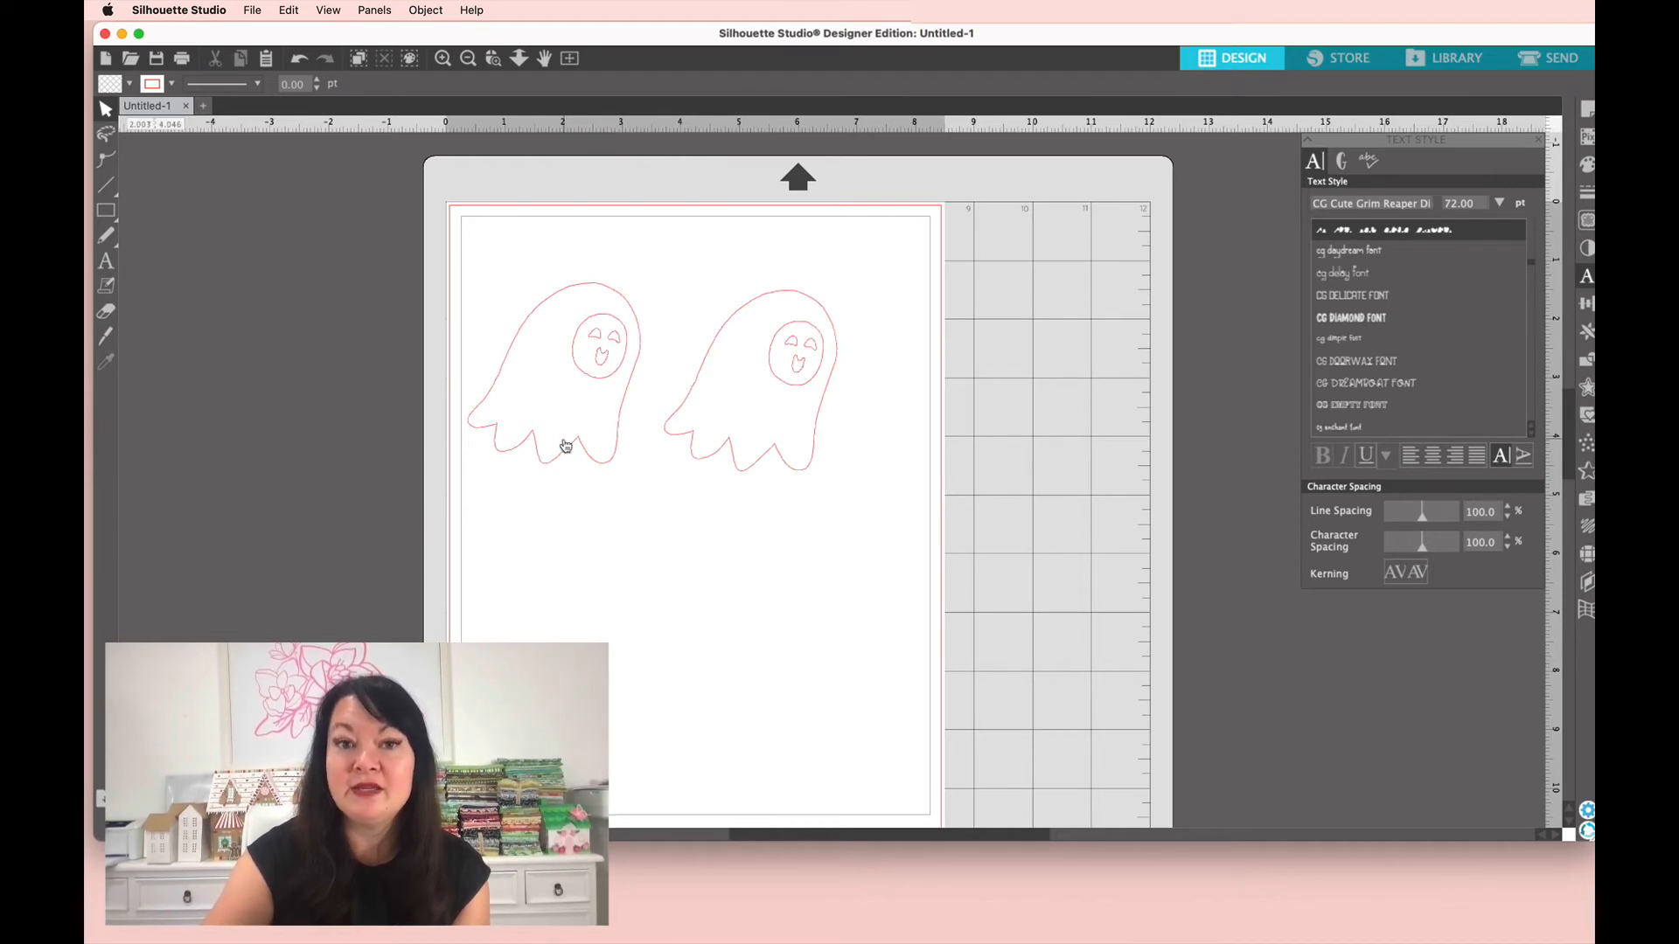
click(779, 356)
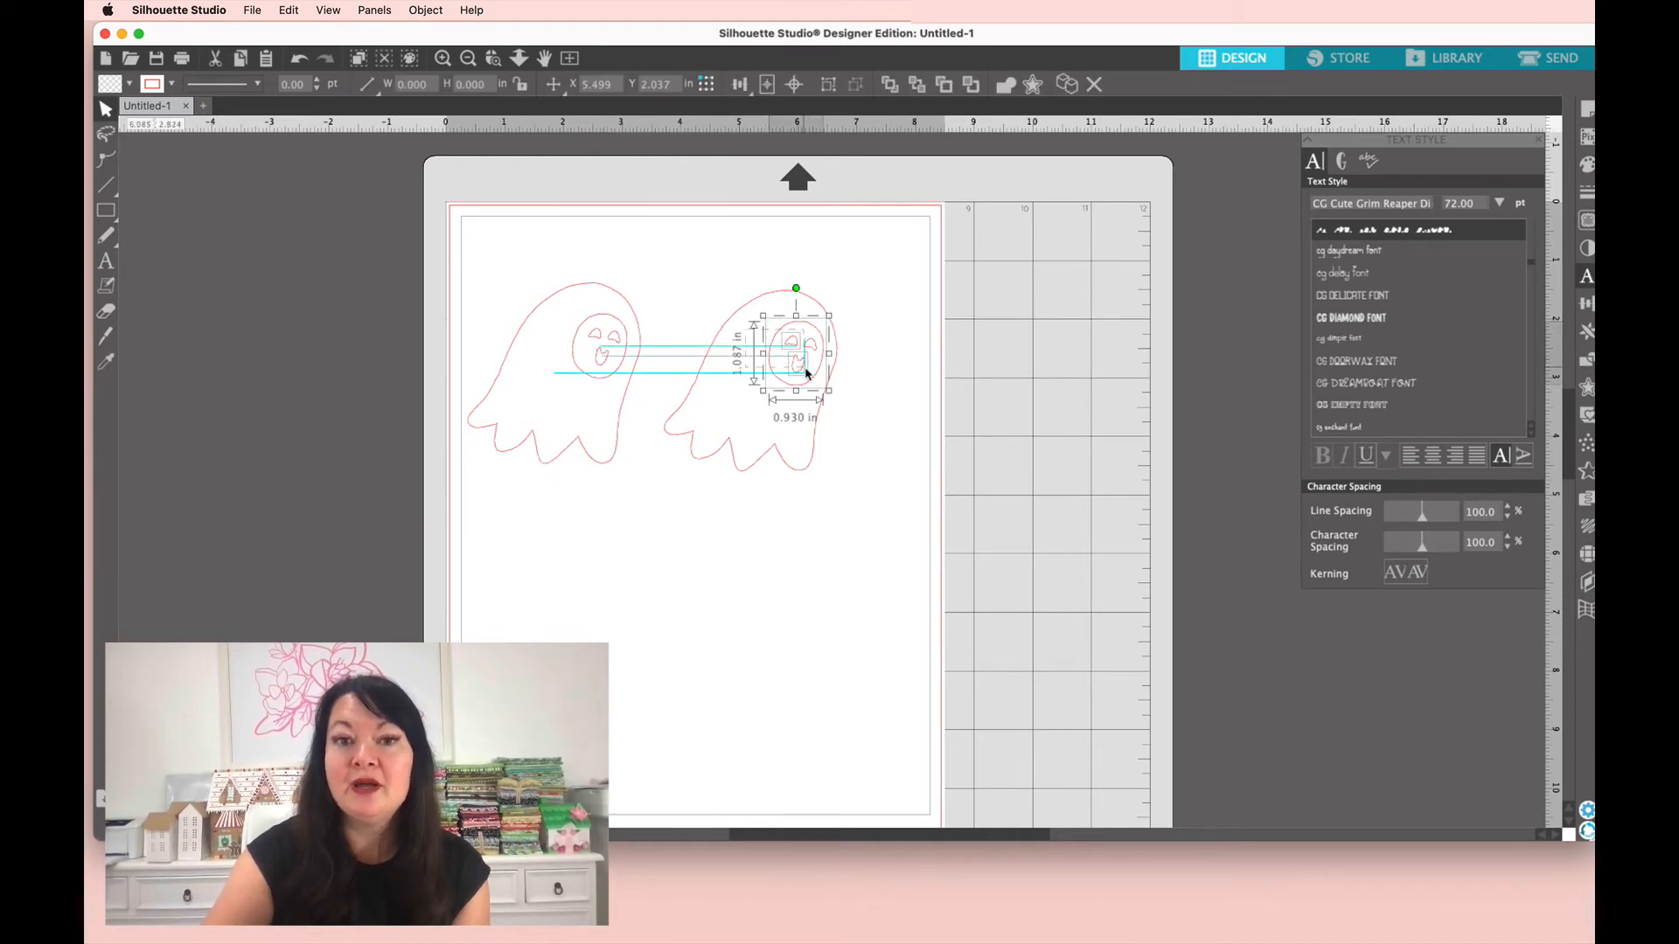
key(Delete)
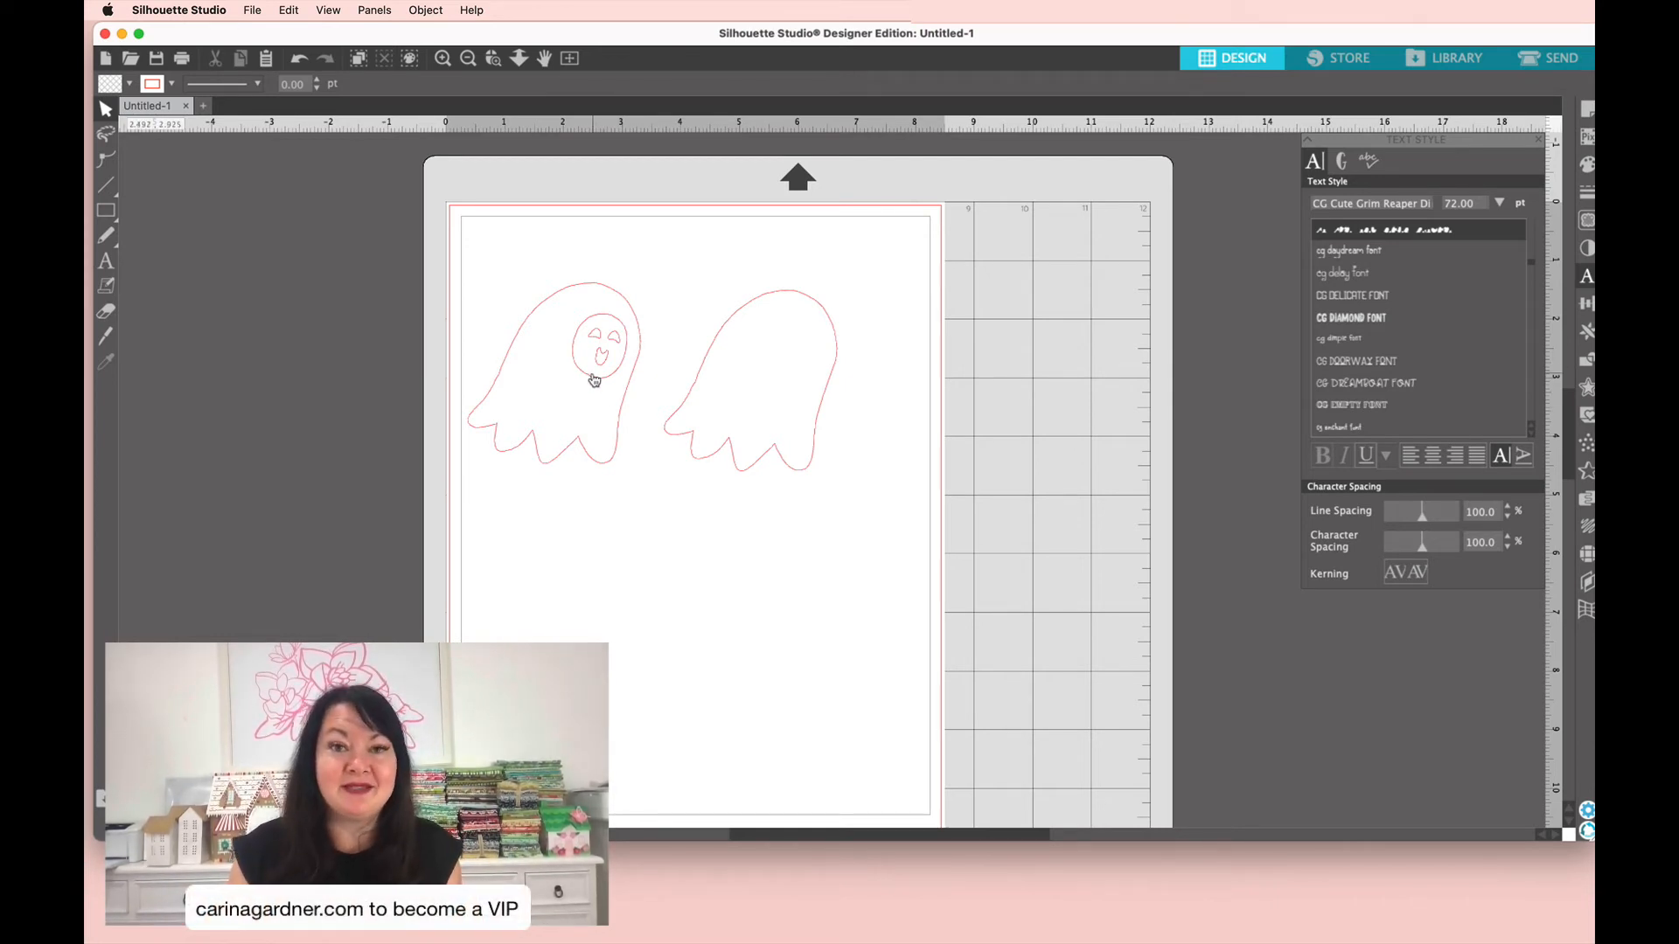
Step: Park the ghost with the face off the page, put the blank ghost at the page's upper left, and open the send workspace
drag(630, 544, 506, 302)
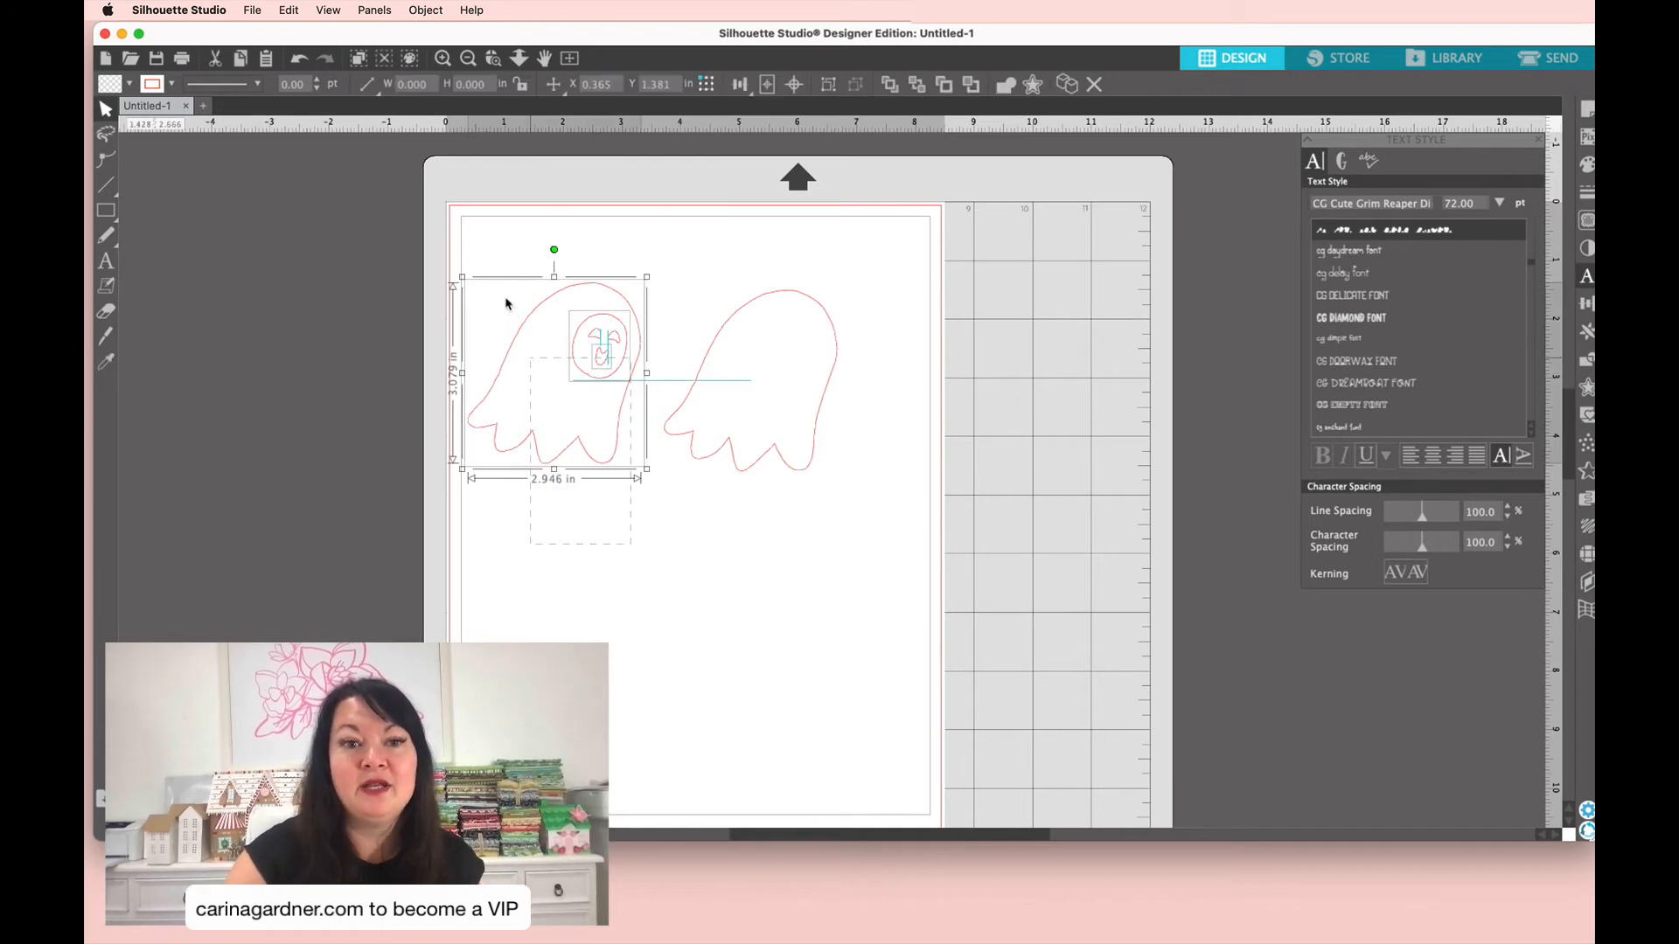
drag(592, 335, 277, 332)
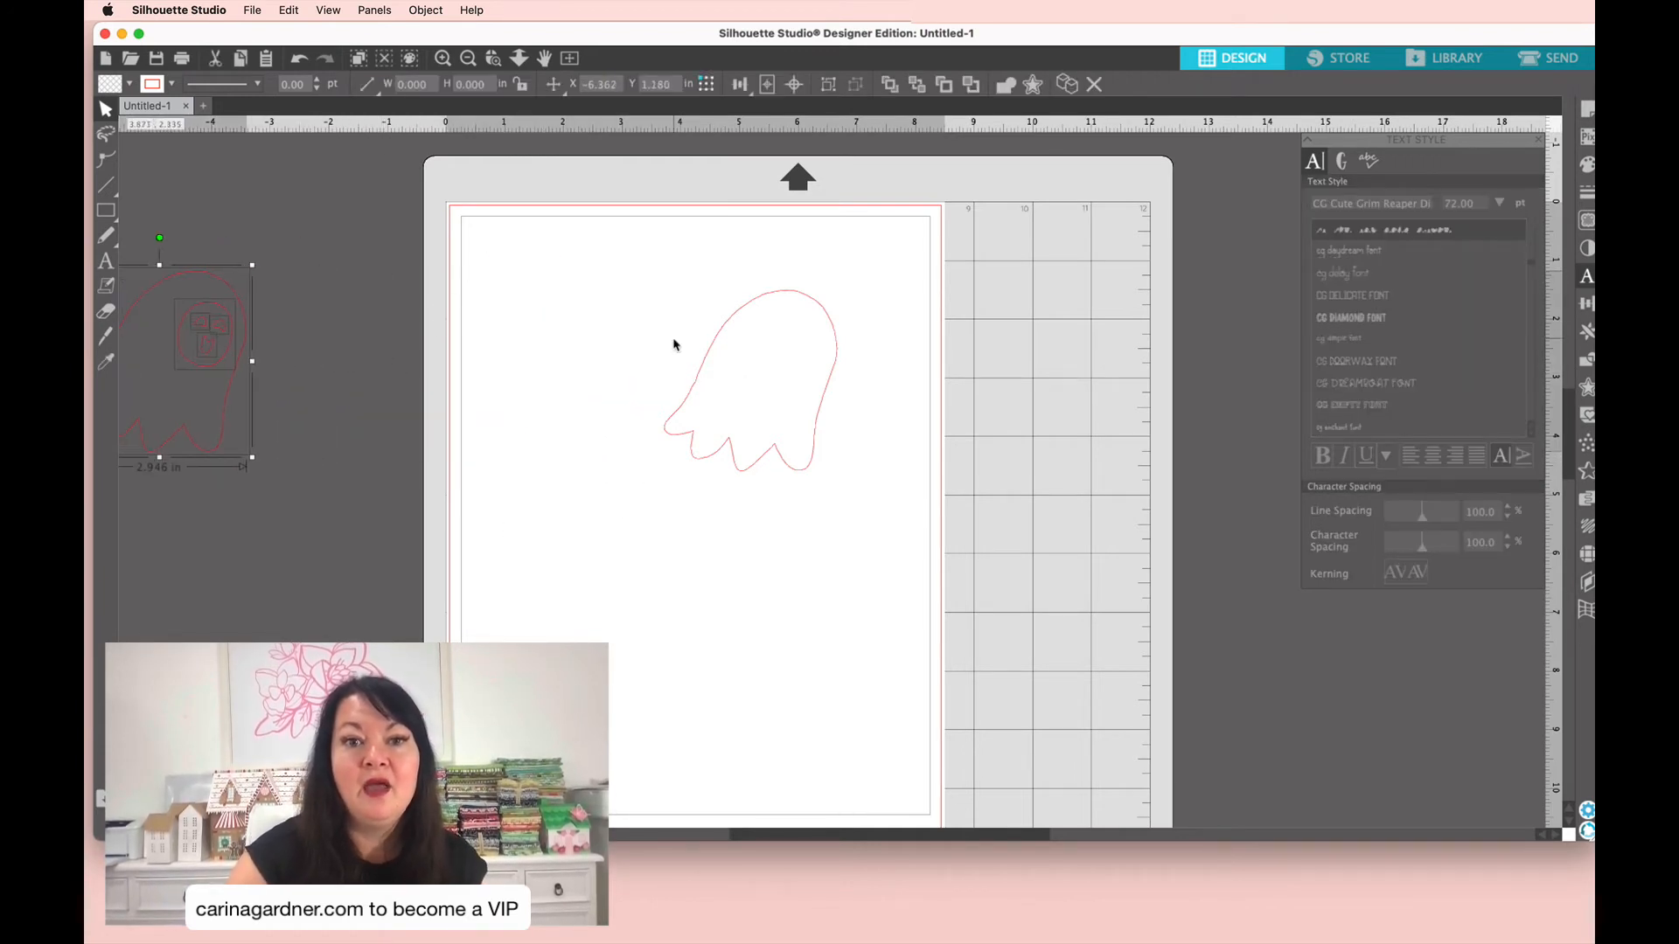
drag(713, 356, 529, 298)
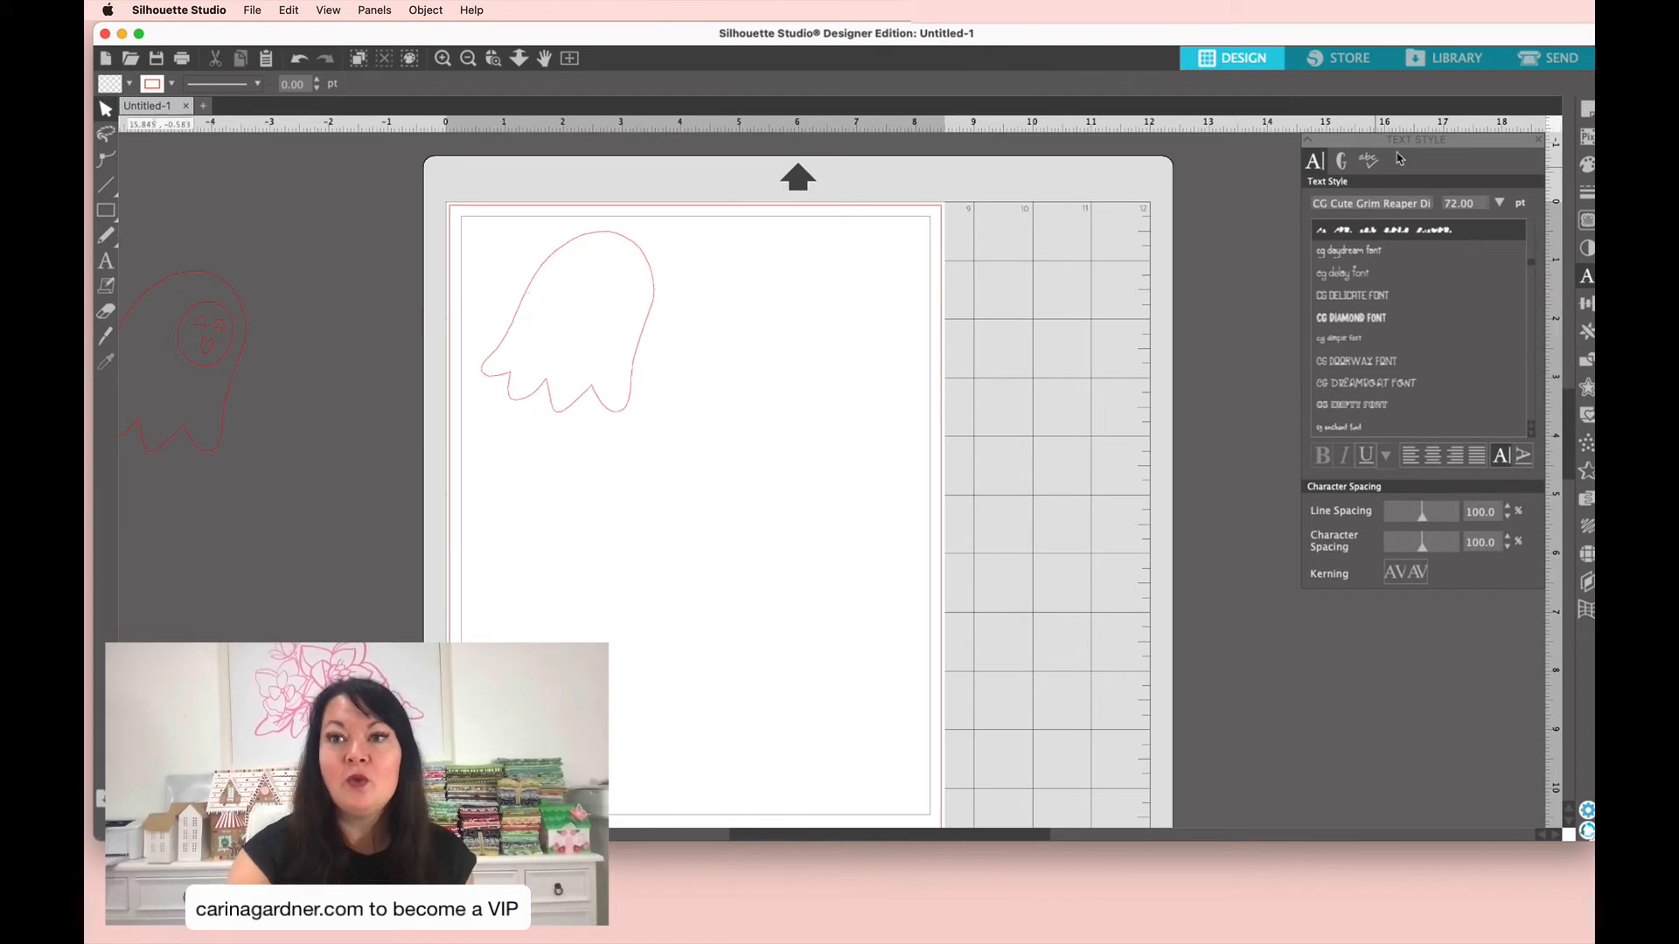
click(1550, 58)
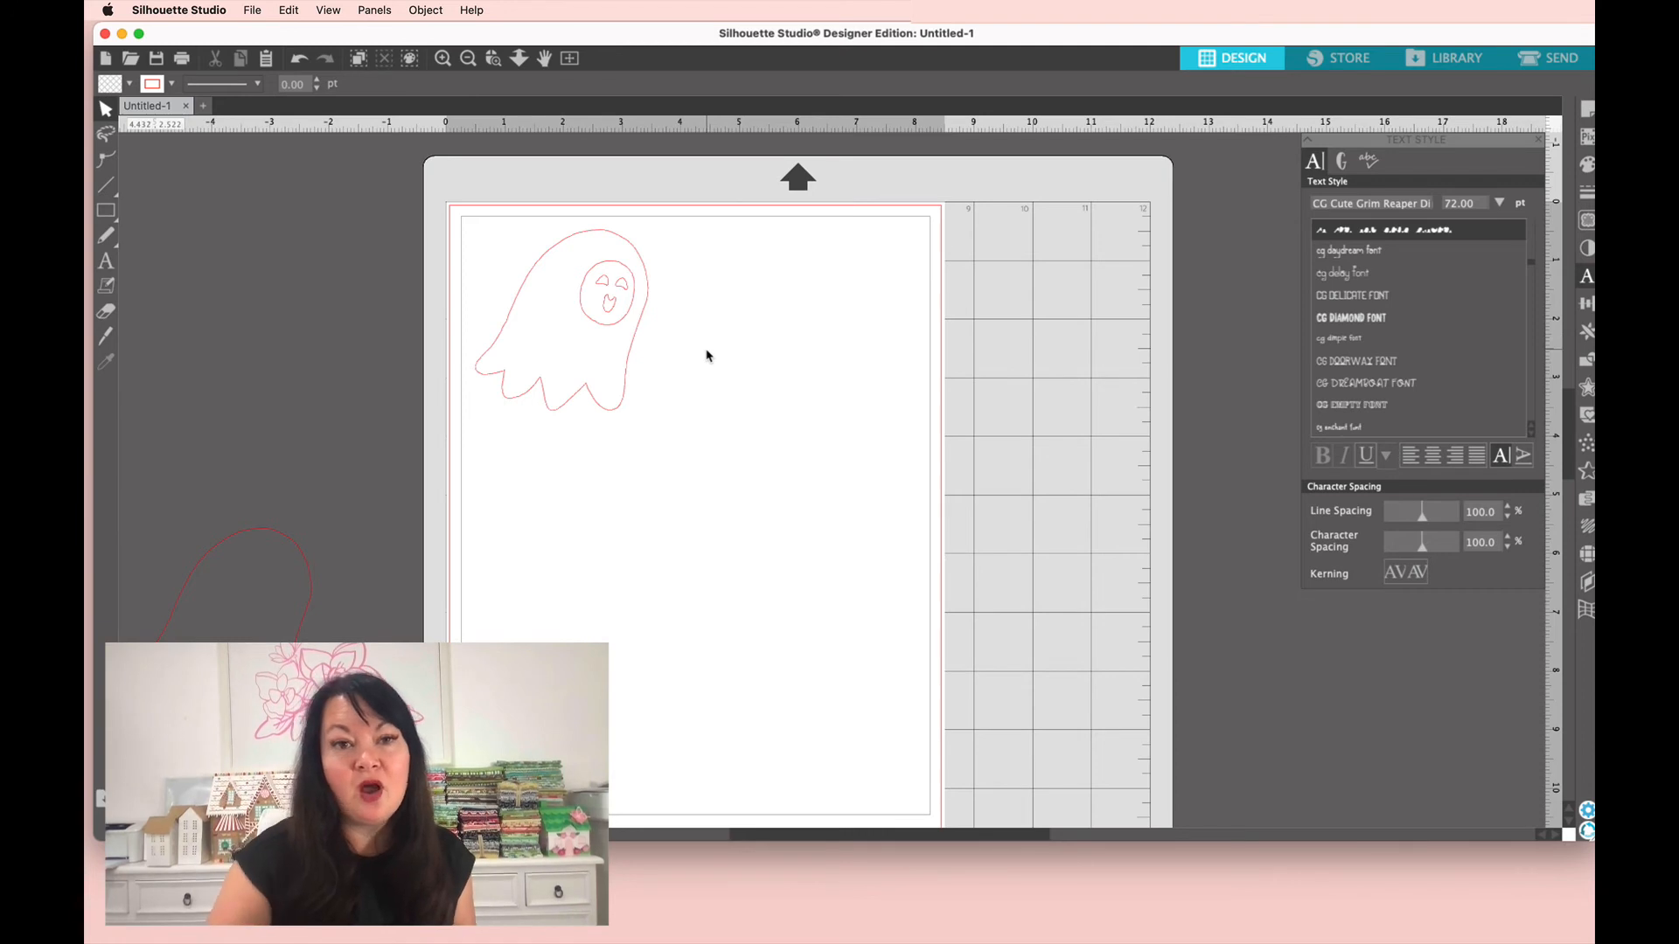
Step: Set all lines of the ghost with the face to Cut for sending and move it to the page's upper right
click(536, 270)
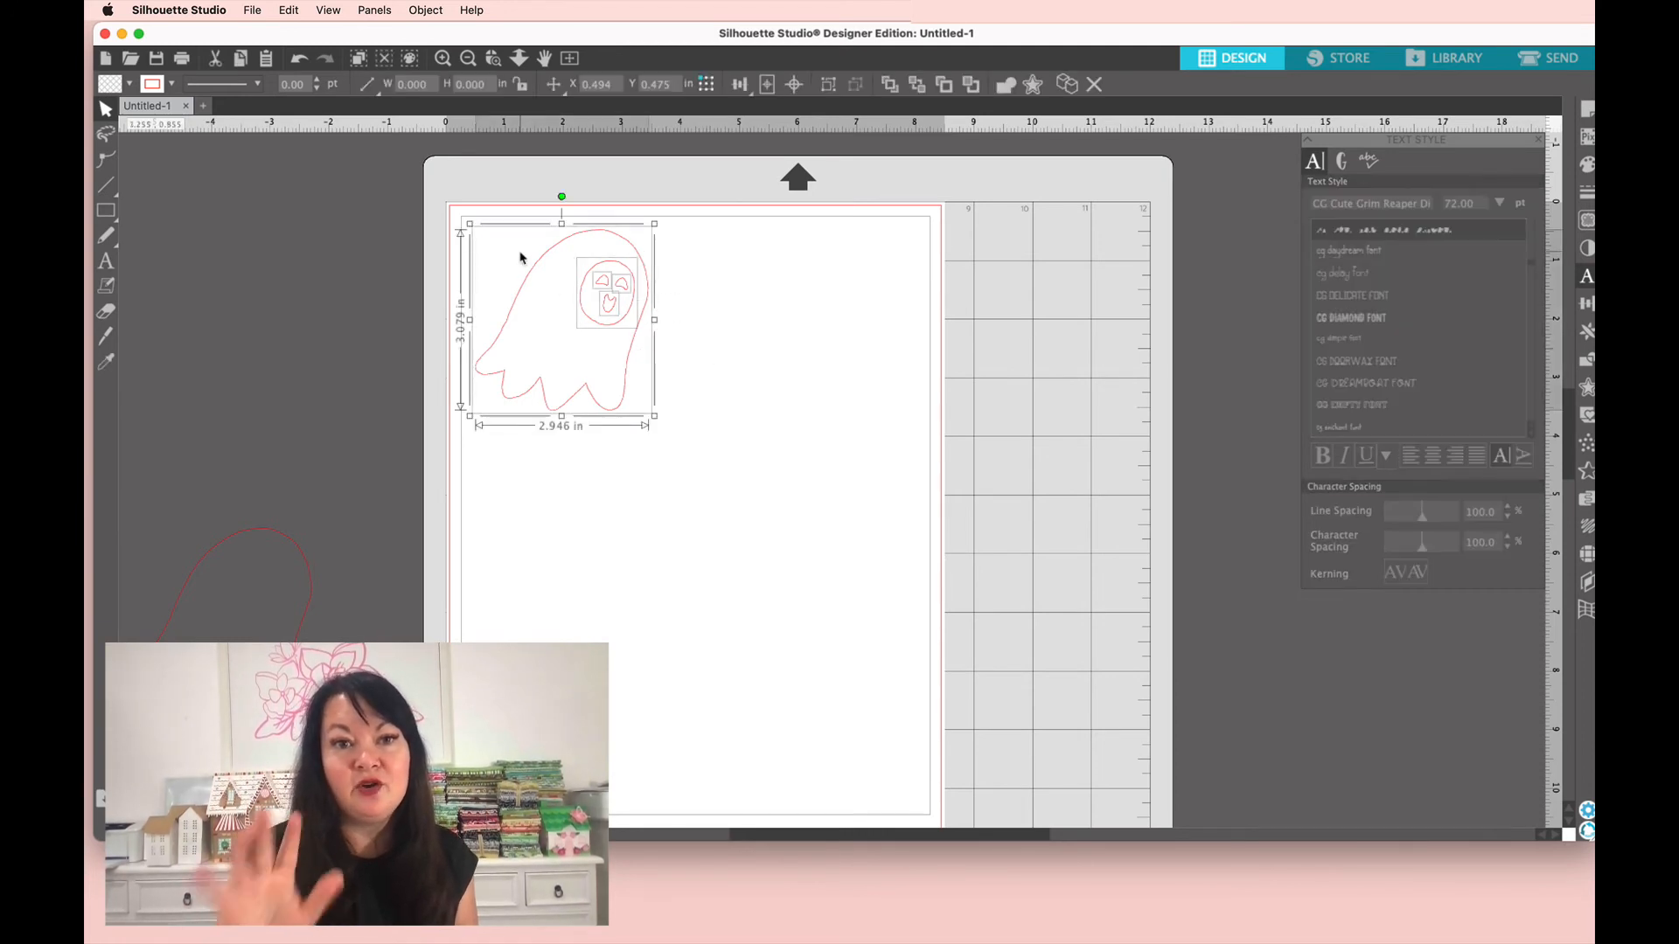
click(1552, 58)
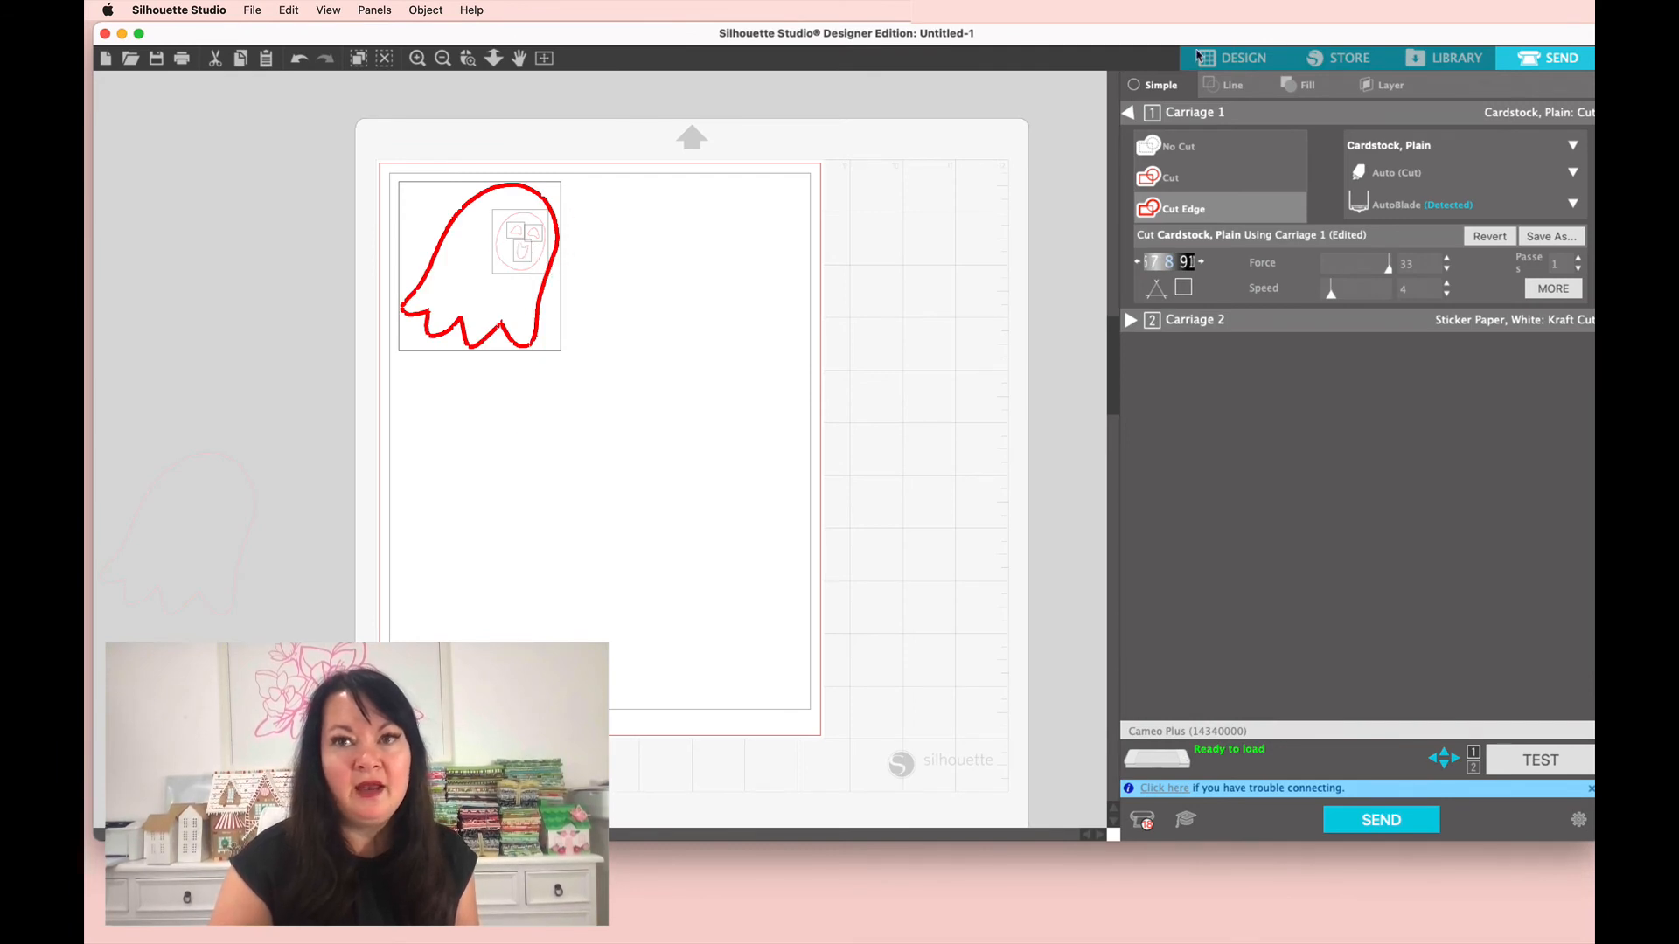
click(1172, 178)
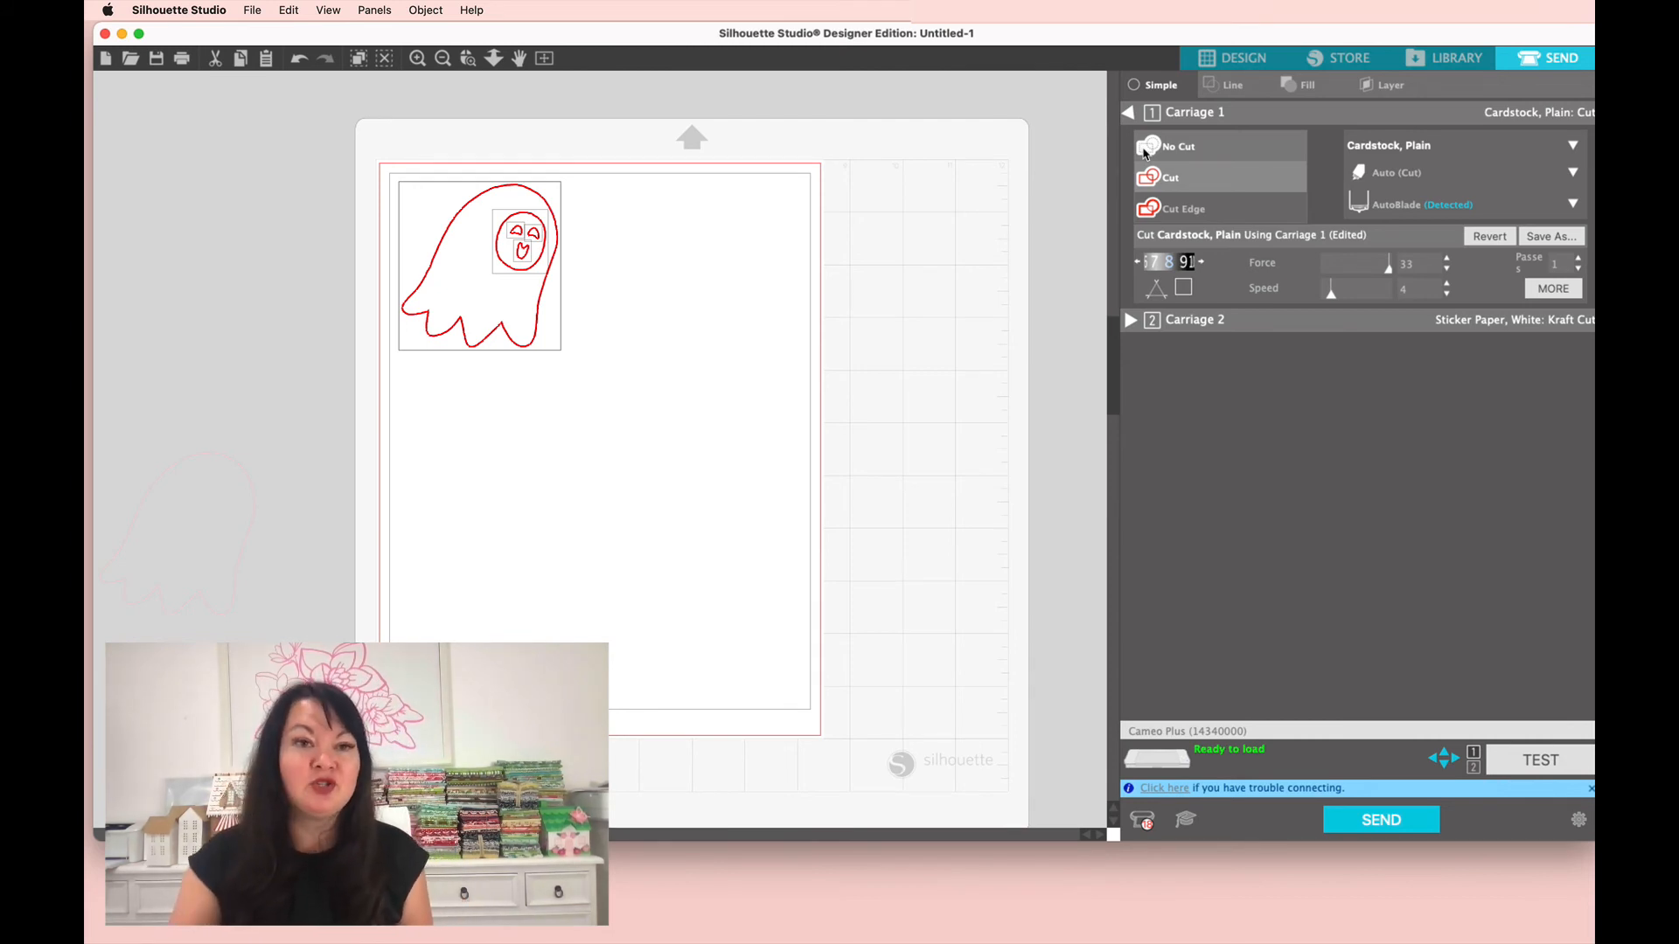
drag(557, 249, 735, 255)
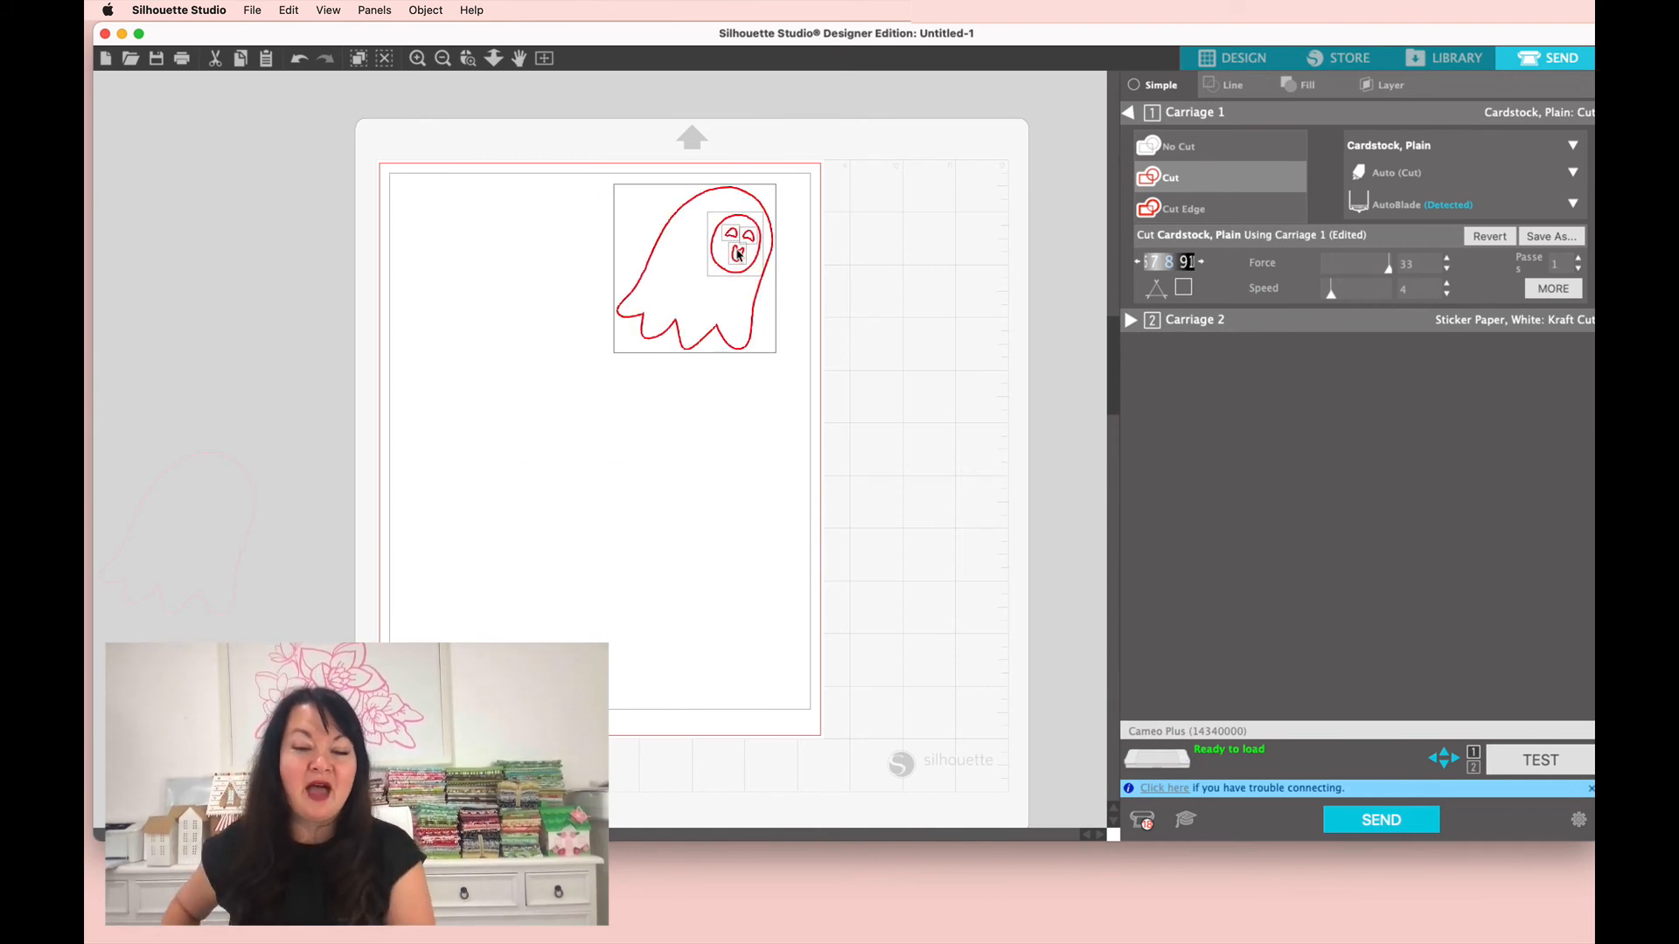